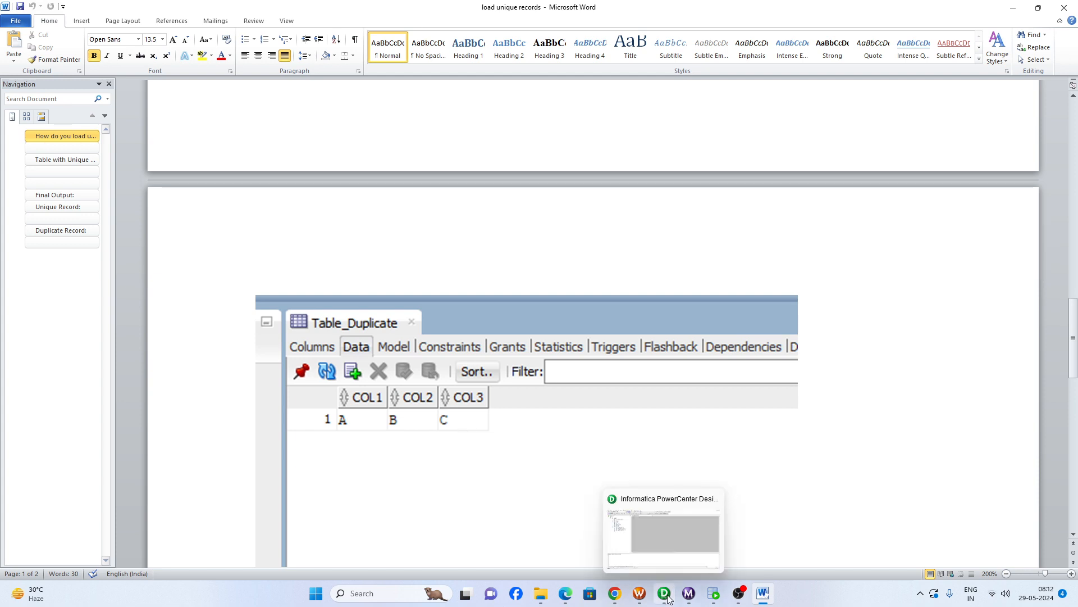
- Switch to Informatica PowerCenter Designer and create a mapping named m_unique_and_Duplicate_record_Load
{"action": "left_click", "coordinate": [662, 455]}
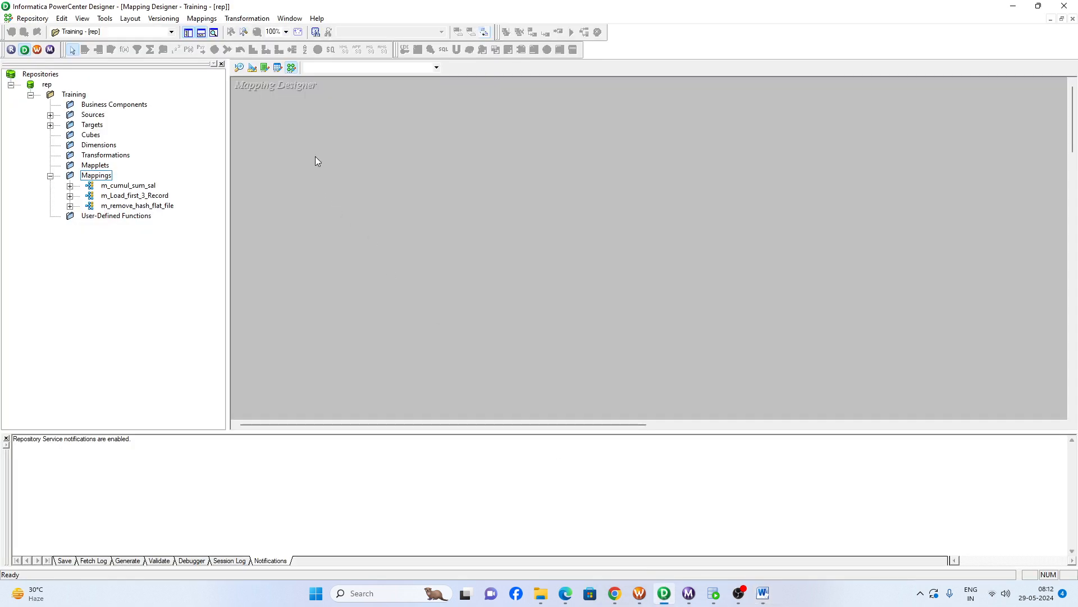
{"action": "left_click", "coordinate": [201, 18]}
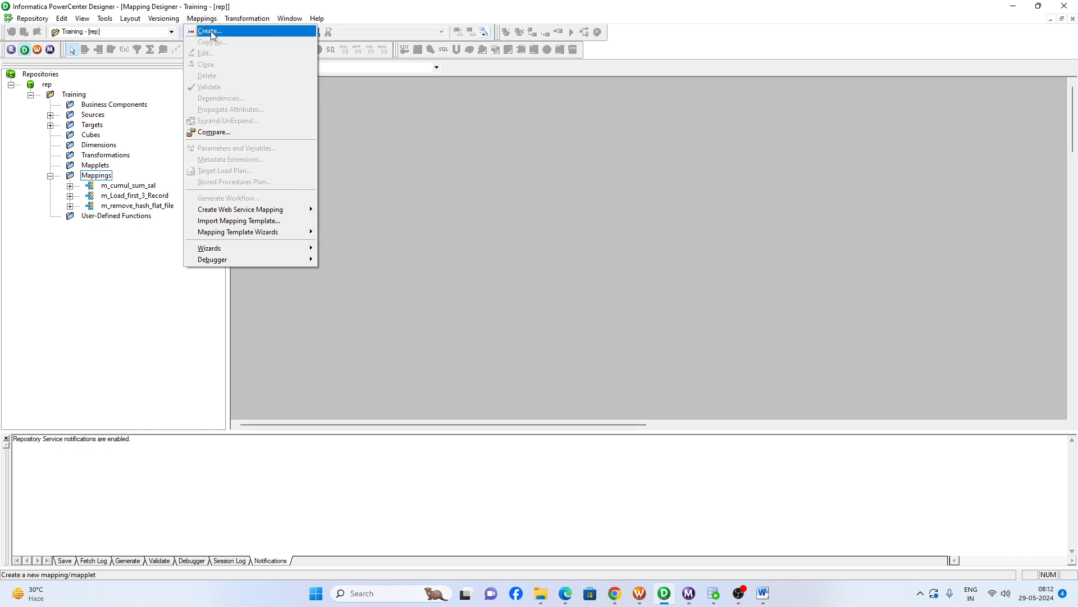
{"action": "left_click", "coordinate": [211, 32]}
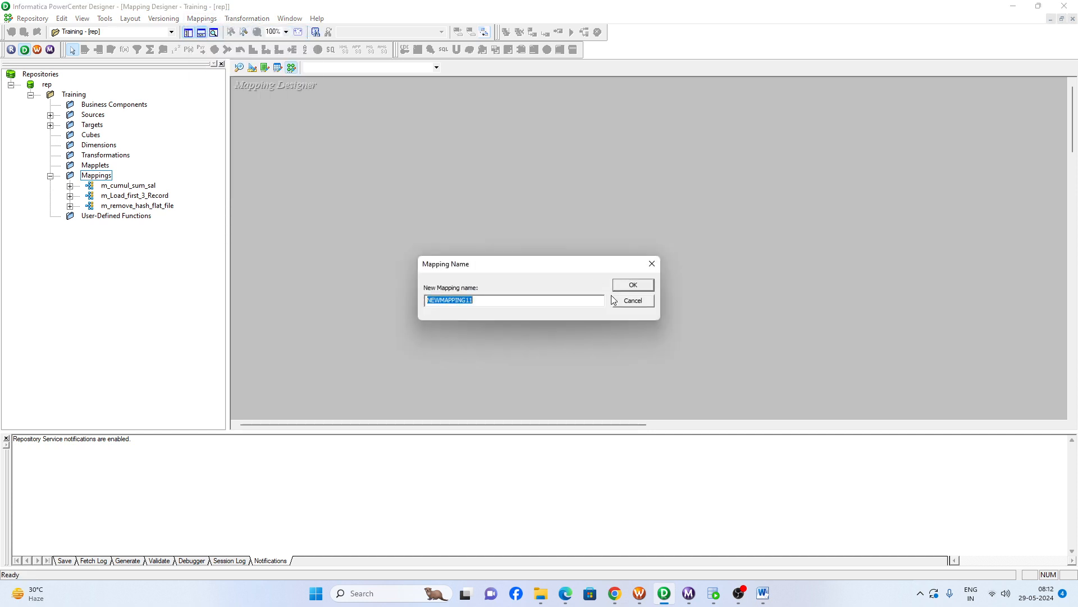
{"action": "type", "text": "m"}
{"action": "key", "text": "Return"}
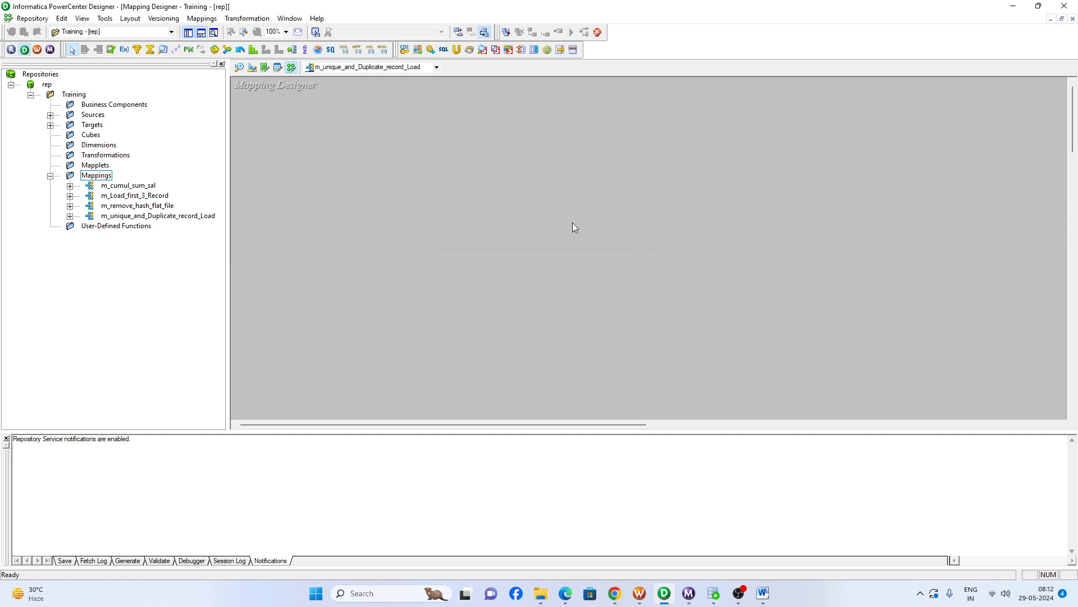
- Start a database table import in the Source Analyzer and connect to the Oracle_src data source, entering the account password
{"action": "left_click", "coordinate": [98, 115]}
{"action": "double_click", "coordinate": [99, 115]}
{"action": "double_click", "coordinate": [117, 125]}
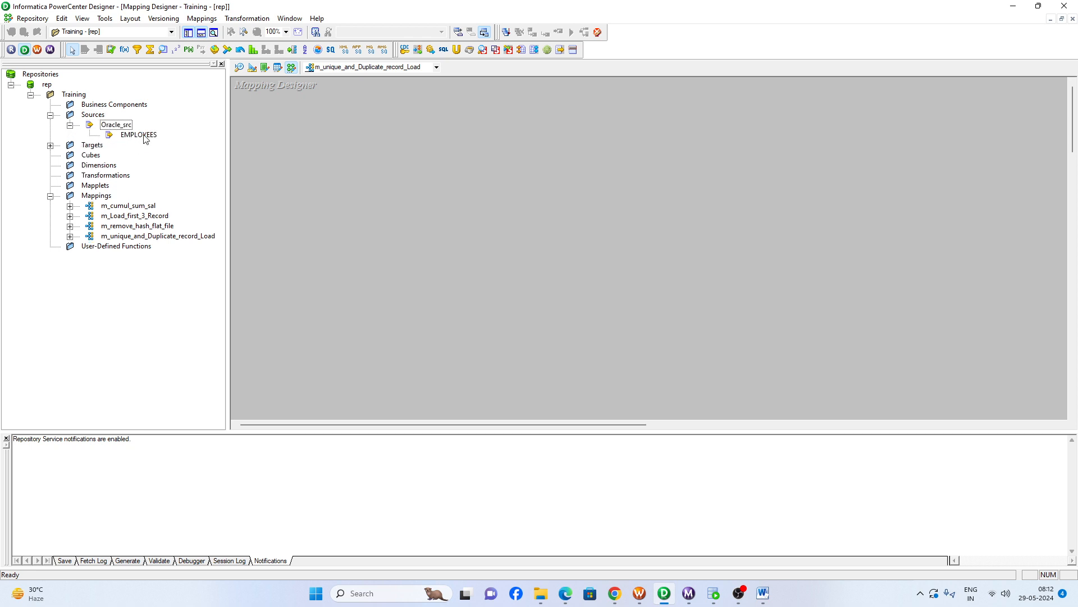
{"action": "left_click", "coordinate": [144, 136]}
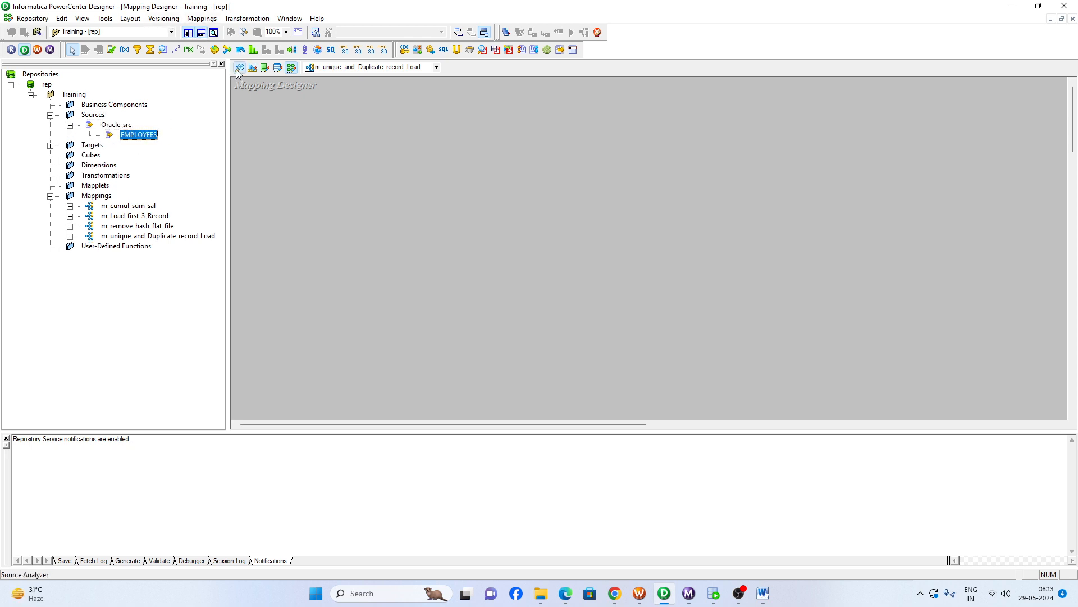
{"action": "left_click", "coordinate": [240, 68]}
{"action": "left_click", "coordinate": [198, 19]}
{"action": "left_click", "coordinate": [219, 26]}
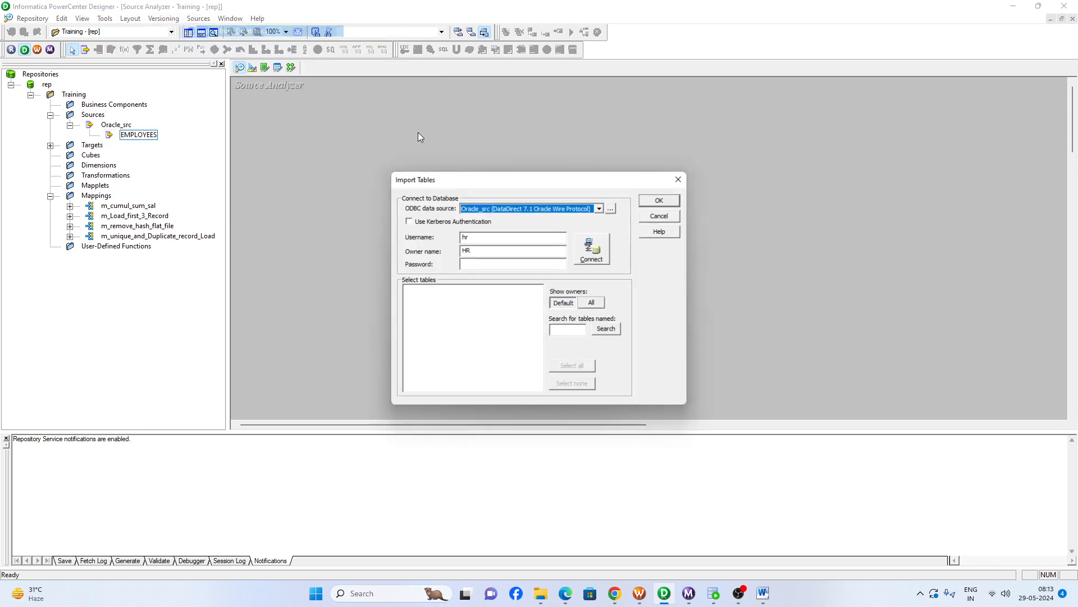
{"action": "left_click", "coordinate": [599, 208]}
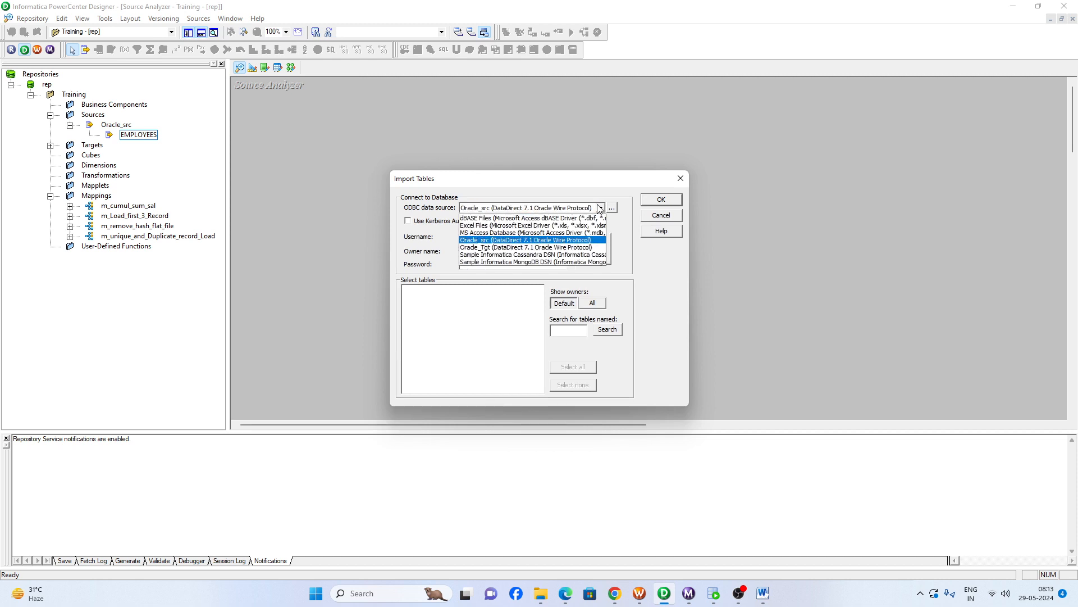
{"action": "left_click", "coordinate": [568, 239]}
{"action": "left_click", "coordinate": [489, 267]}
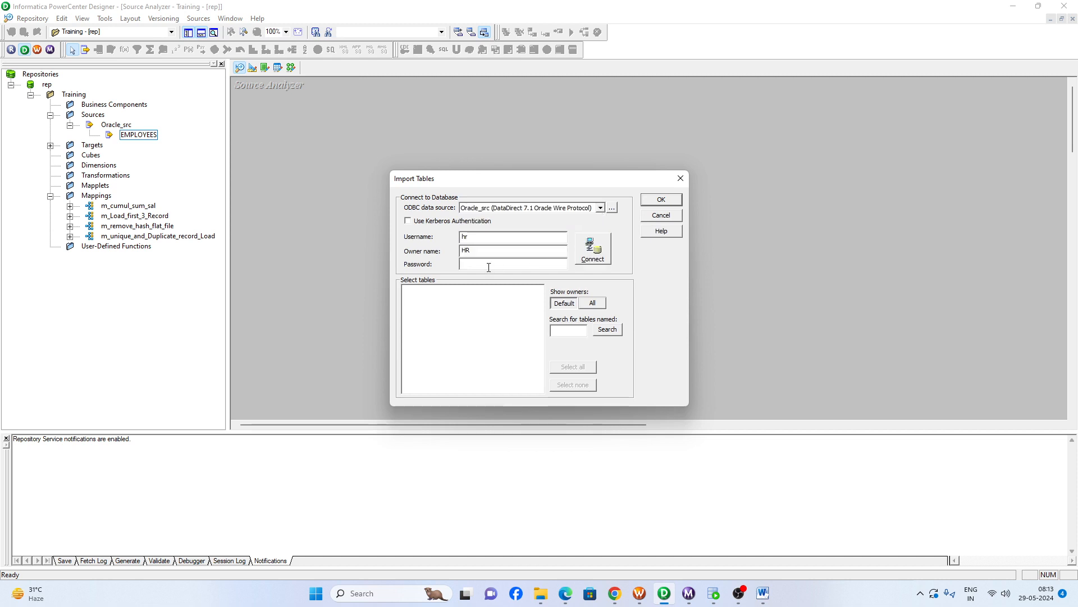
{"action": "left_click", "coordinate": [593, 250]}
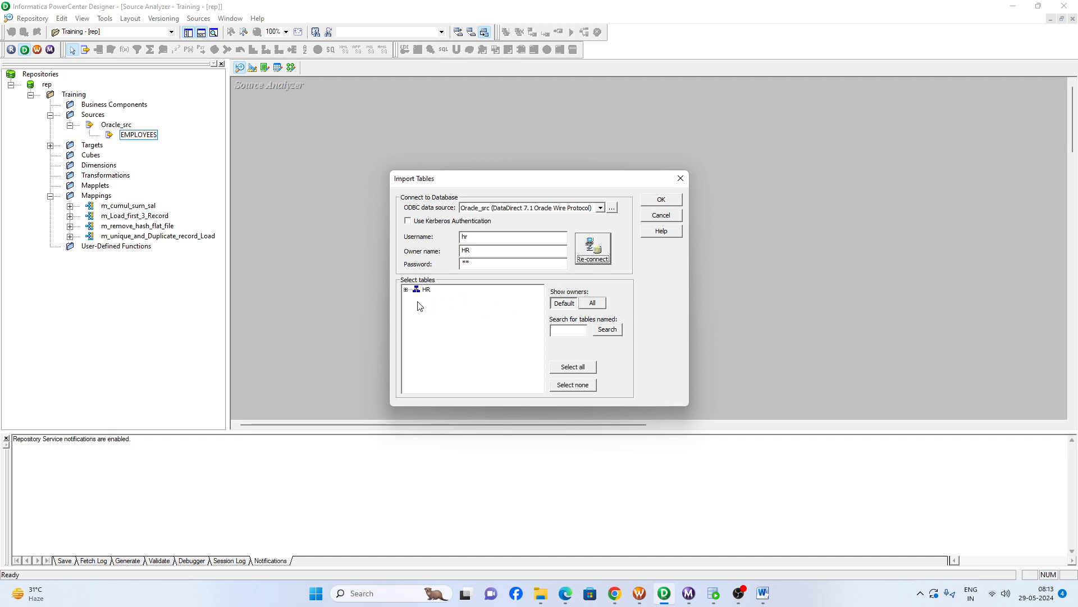
- Import SOURCE_TABLE from the HR tables as a source definition
{"action": "double_click", "coordinate": [422, 292]}
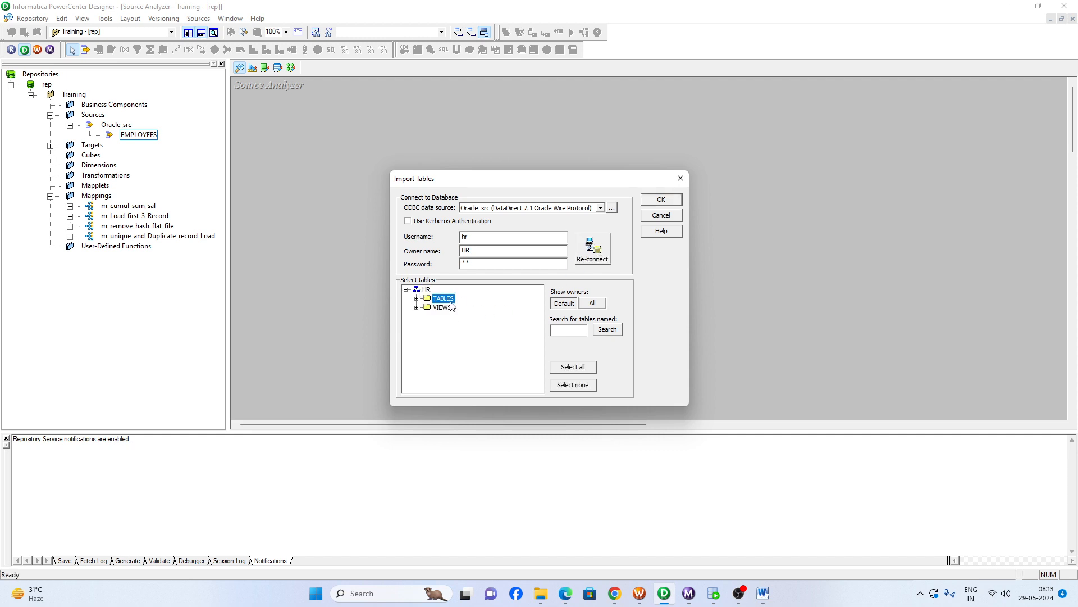
{"action": "double_click", "coordinate": [446, 299]}
{"action": "left_click", "coordinate": [457, 372]}
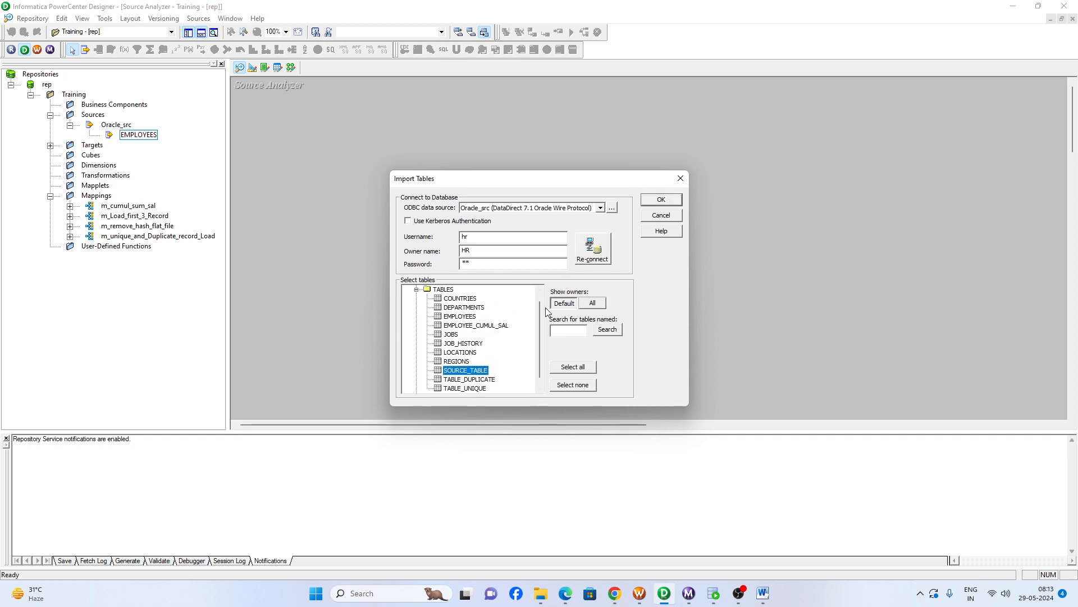
{"action": "left_click", "coordinate": [661, 199]}
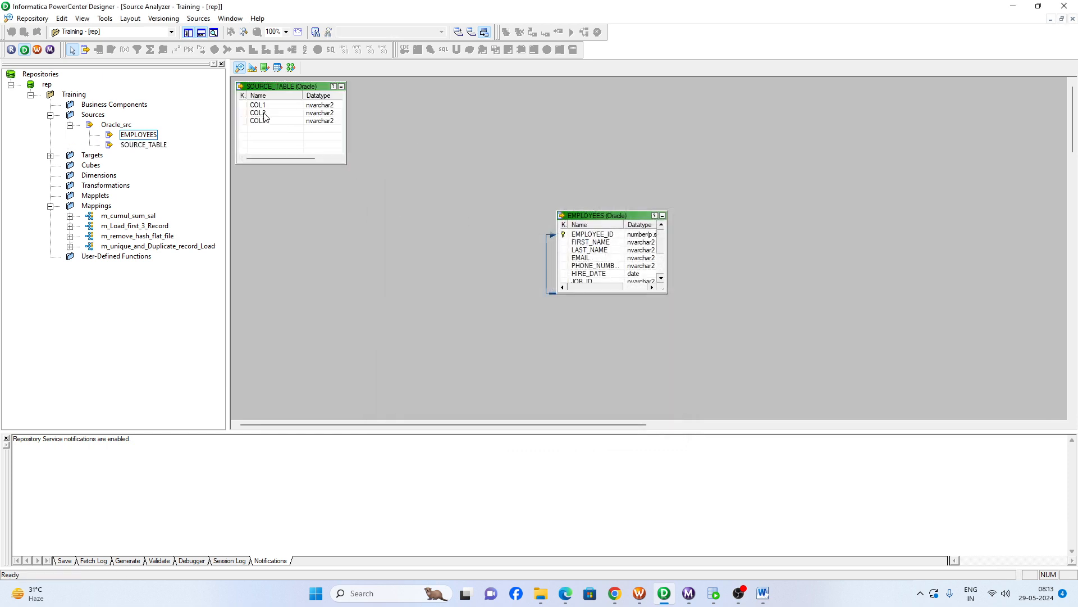
{"action": "left_click", "coordinate": [259, 106]}
- Return to the Mapping Designer, add SOURCE_TABLE to the mapping and place its source qualifier beside the source definition
{"action": "left_click", "coordinate": [291, 68]}
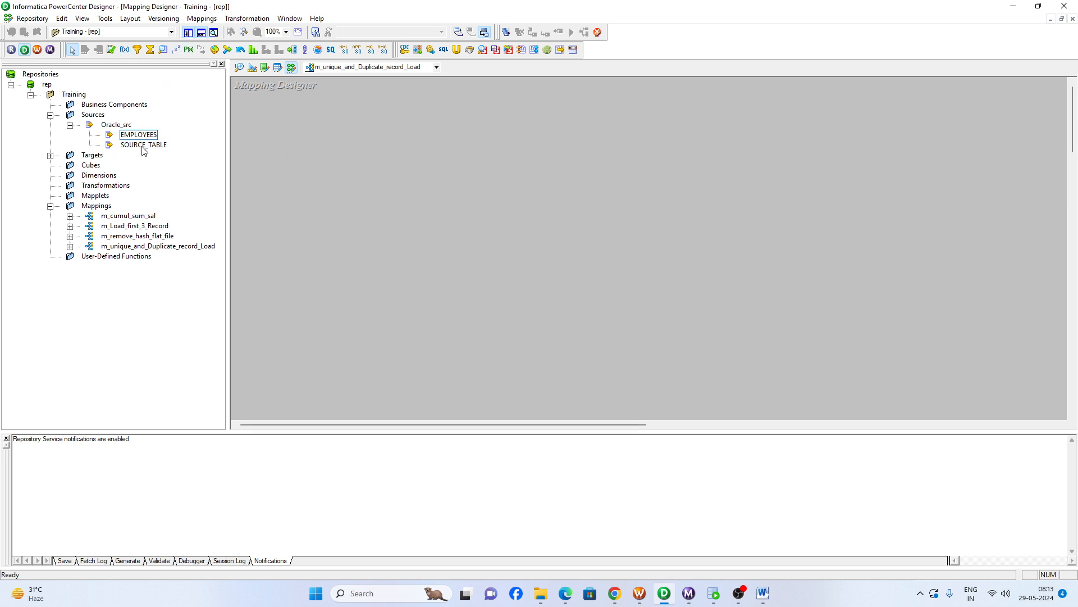
{"action": "left_click_drag", "start_coordinate": [144, 146], "coordinate": [363, 181]}
{"action": "left_click_drag", "start_coordinate": [482, 237], "coordinate": [506, 177]}
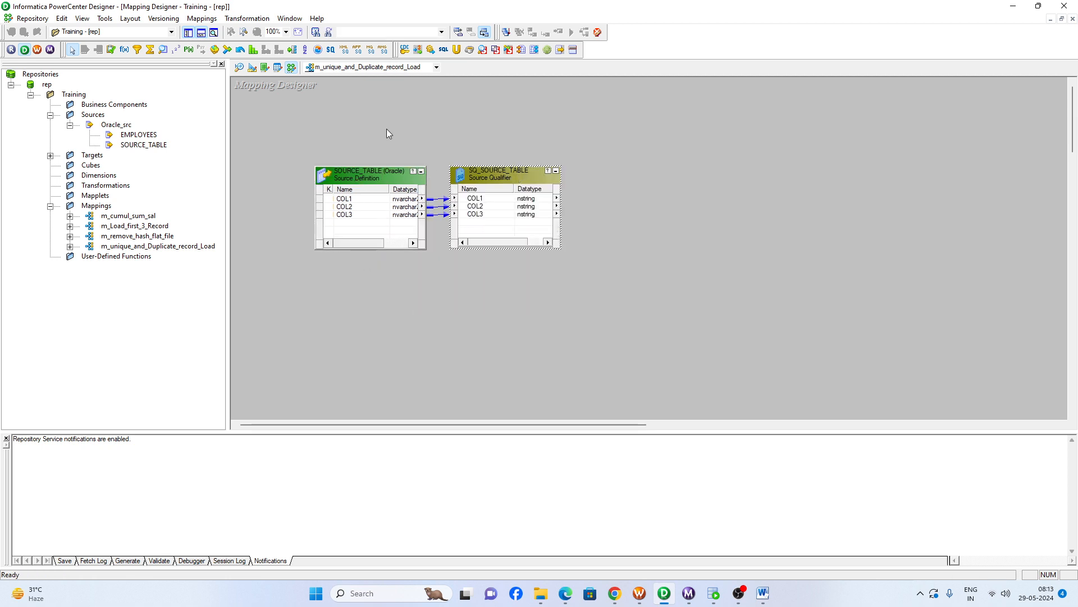
- Add an Expression transformation after the source qualifier and link COL1, COL2 and COL3 into it
{"action": "left_click", "coordinate": [124, 50]}
{"action": "left_click_drag", "start_coordinate": [620, 170], "coordinate": [698, 248]}
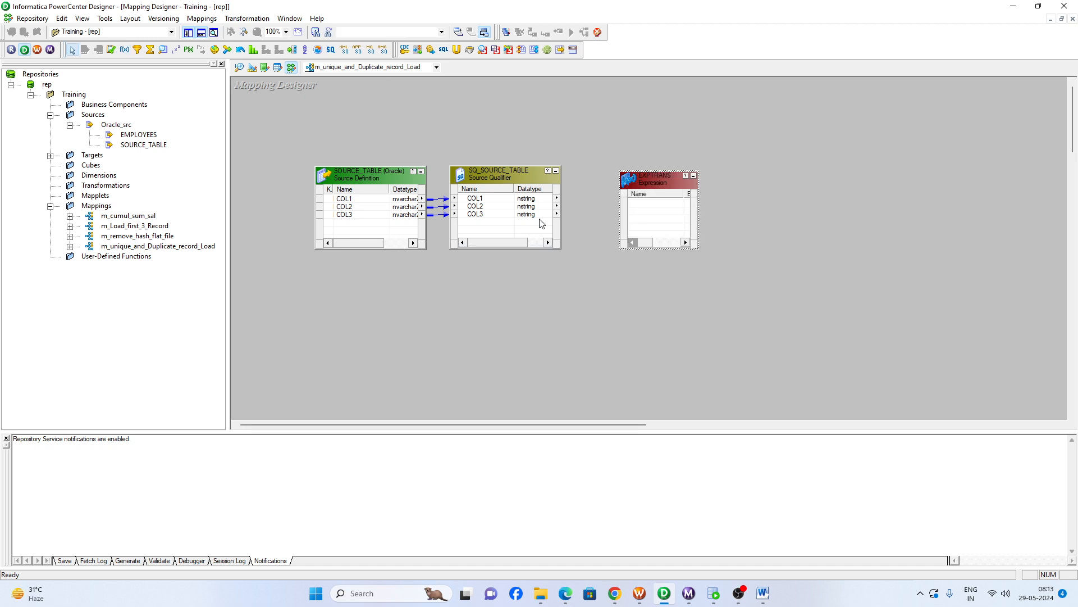
{"action": "right_click", "coordinate": [478, 207]}
{"action": "left_click", "coordinate": [486, 216]}
{"action": "left_click_drag", "start_coordinate": [484, 204], "coordinate": [646, 162]}
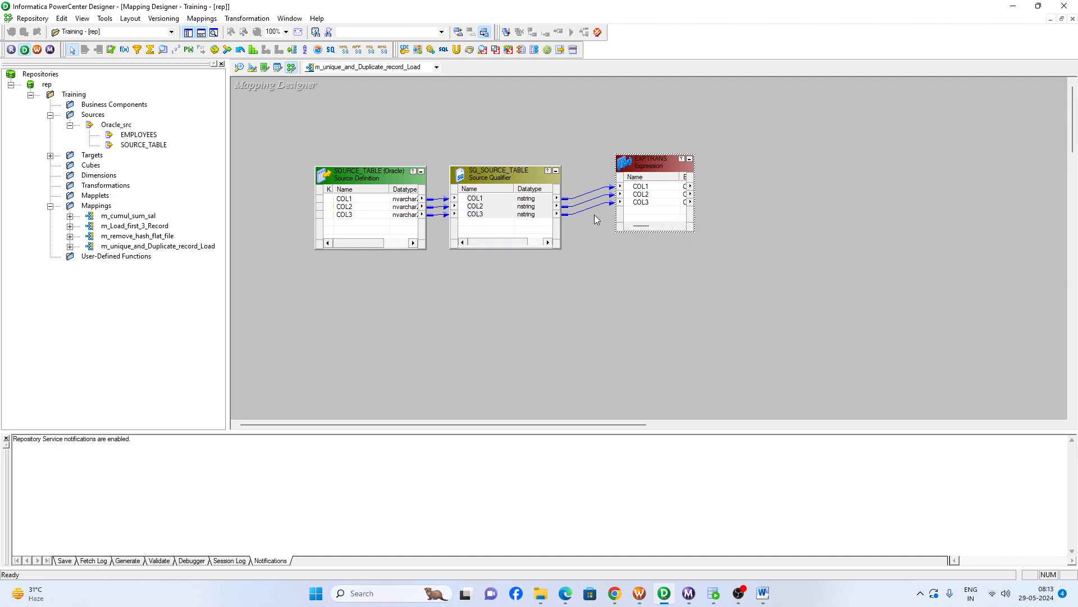
{"action": "left_click", "coordinate": [375, 119]}
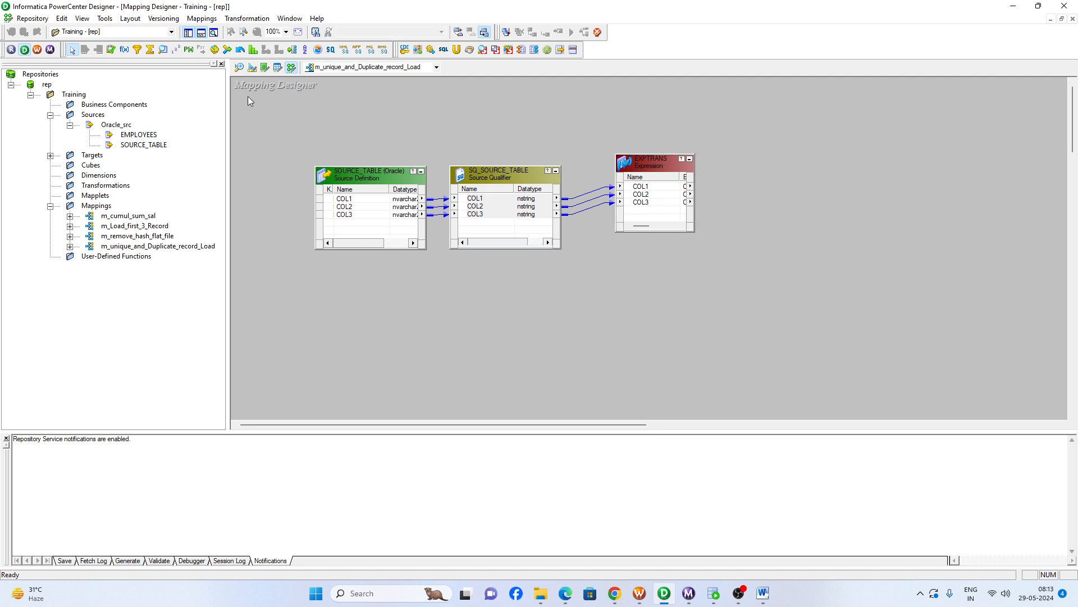
- Add an Aggregator transformation after the Expression and link all three Expression columns into it
{"action": "left_click", "coordinate": [149, 52]}
{"action": "left_click", "coordinate": [762, 157]}
{"action": "left_click", "coordinate": [643, 194]}
{"action": "right_click", "coordinate": [649, 195]}
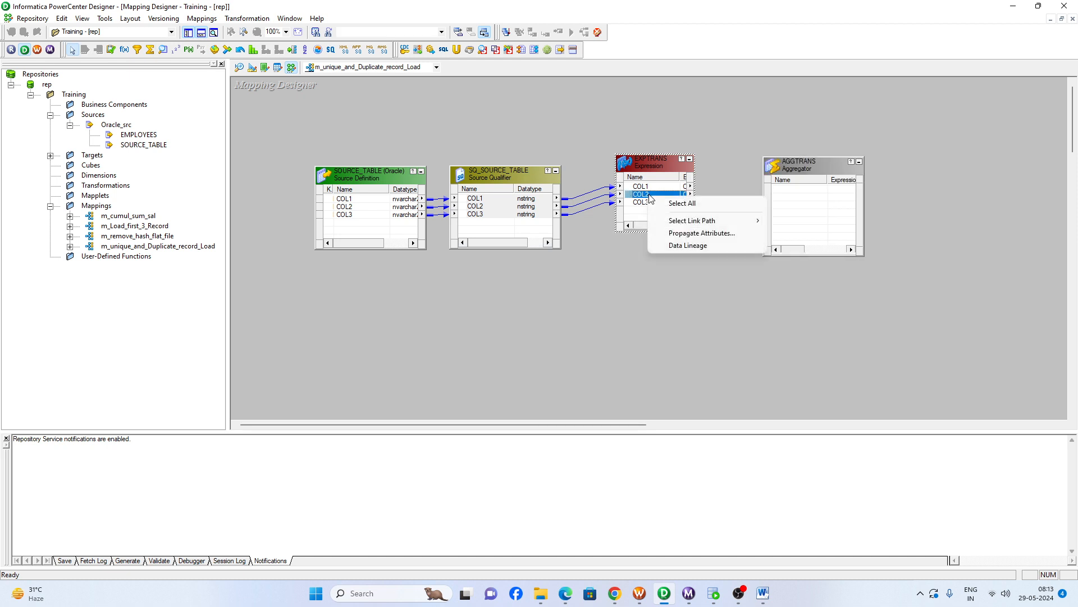
{"action": "left_click", "coordinate": [680, 203]}
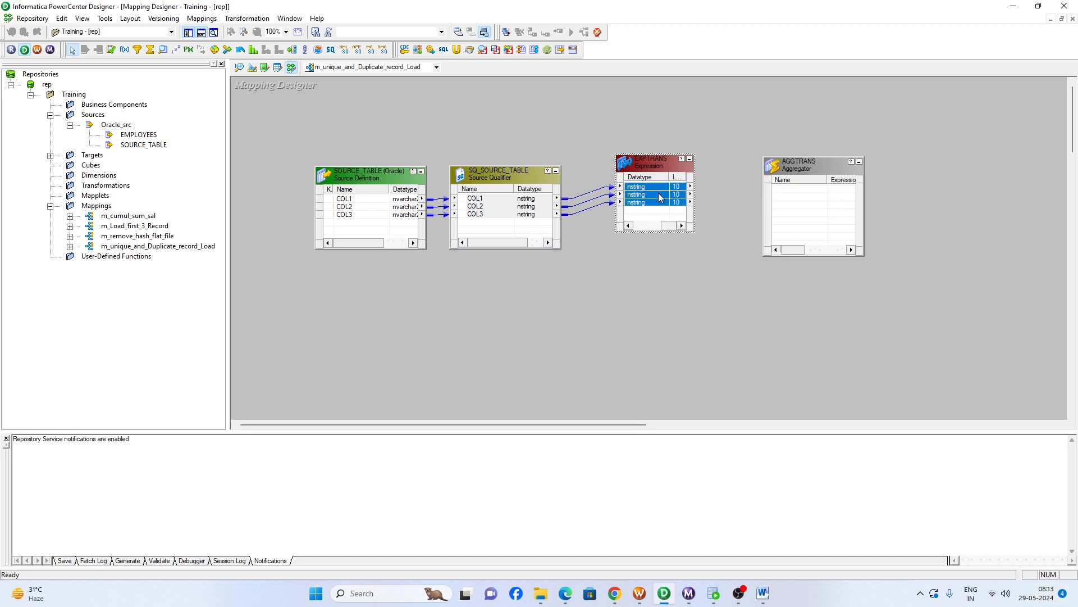
{"action": "left_click_drag", "start_coordinate": [661, 197], "coordinate": [808, 207]}
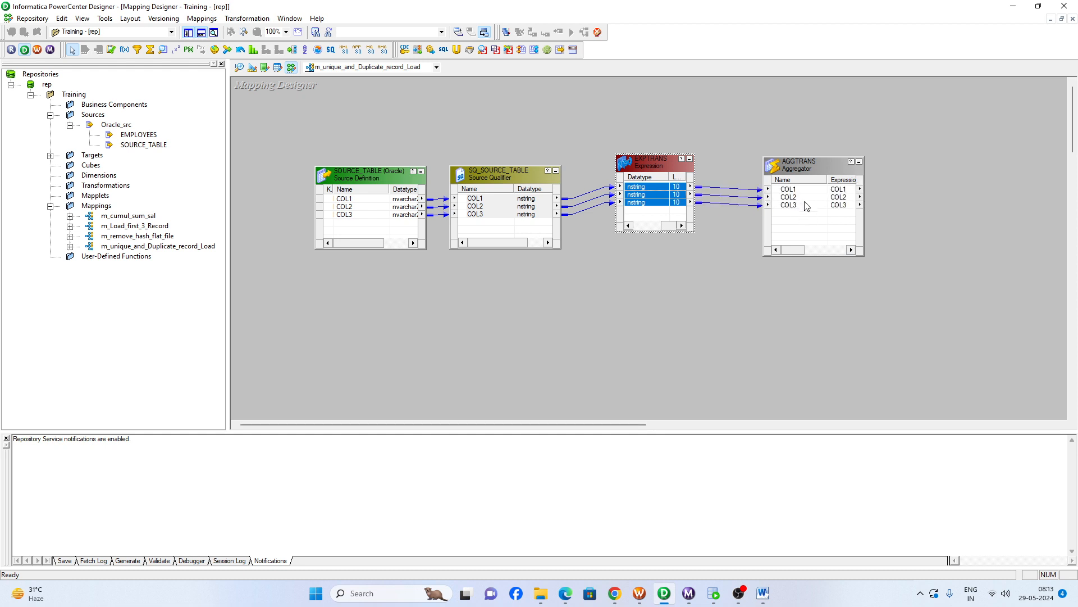
- Set the Aggregator to group by COL1, COL2 and COL3
{"action": "double_click", "coordinate": [821, 166]}
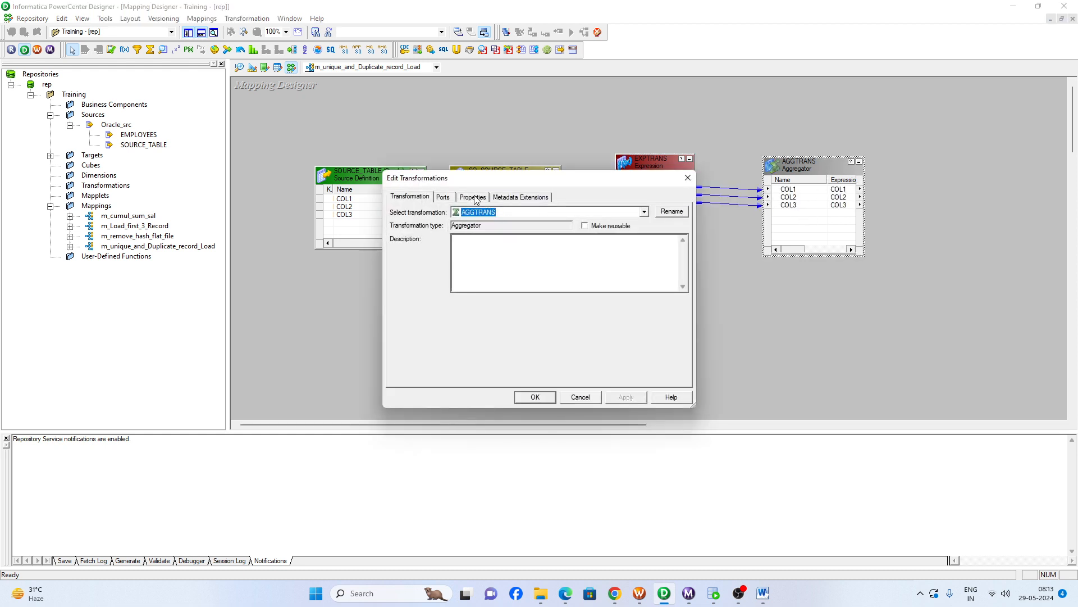
{"action": "left_click", "coordinate": [475, 197]}
{"action": "left_click", "coordinate": [443, 196]}
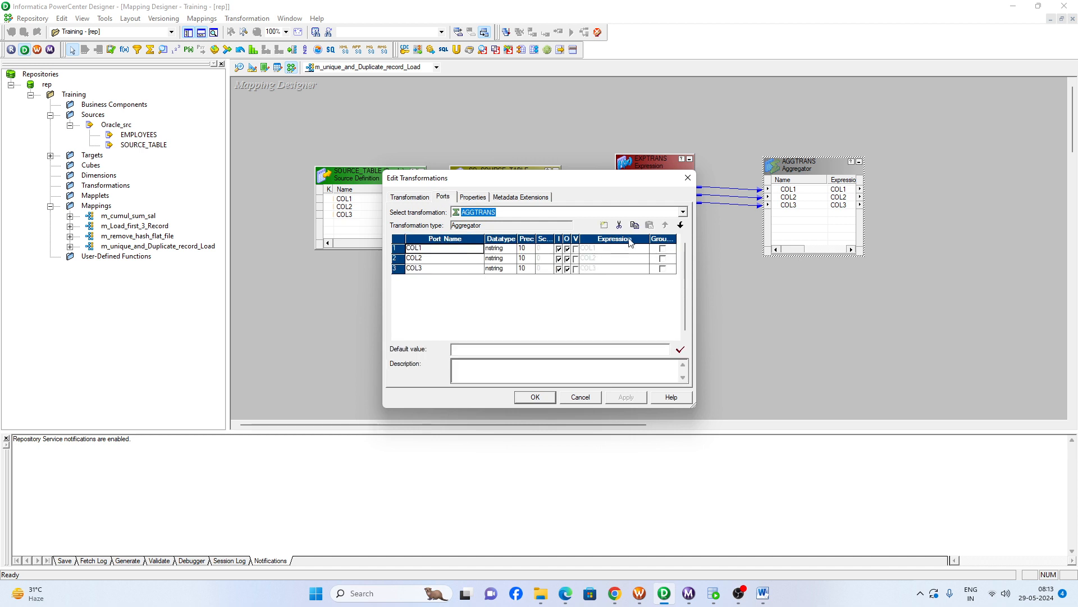
{"action": "left_click", "coordinate": [663, 248]}
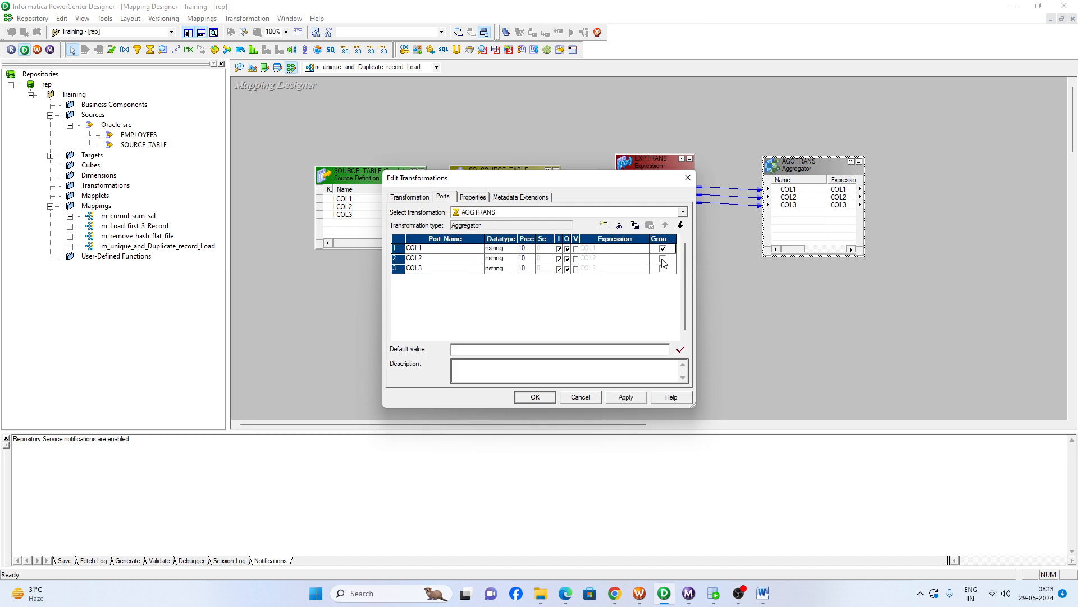
{"action": "left_click", "coordinate": [662, 259]}
{"action": "left_click", "coordinate": [662, 269]}
- Add an output-only port named Count with the integer datatype after COL3 in the Aggregator
{"action": "left_click", "coordinate": [460, 270]}
{"action": "left_click", "coordinate": [603, 225]}
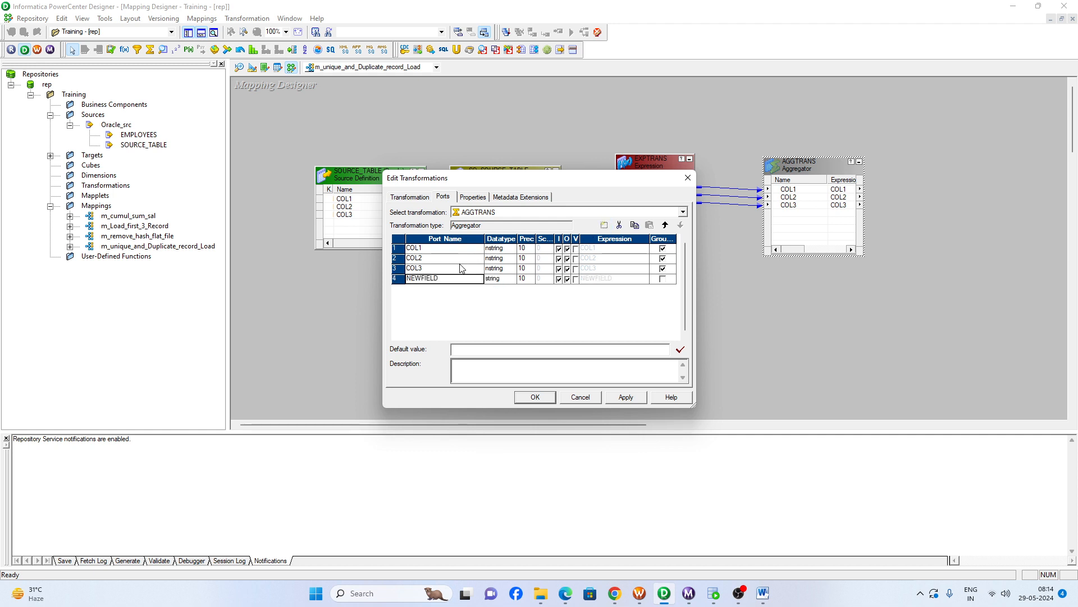
{"action": "type", "text": "Count"}
{"action": "left_click", "coordinate": [498, 280]}
{"action": "left_click", "coordinate": [498, 280]}
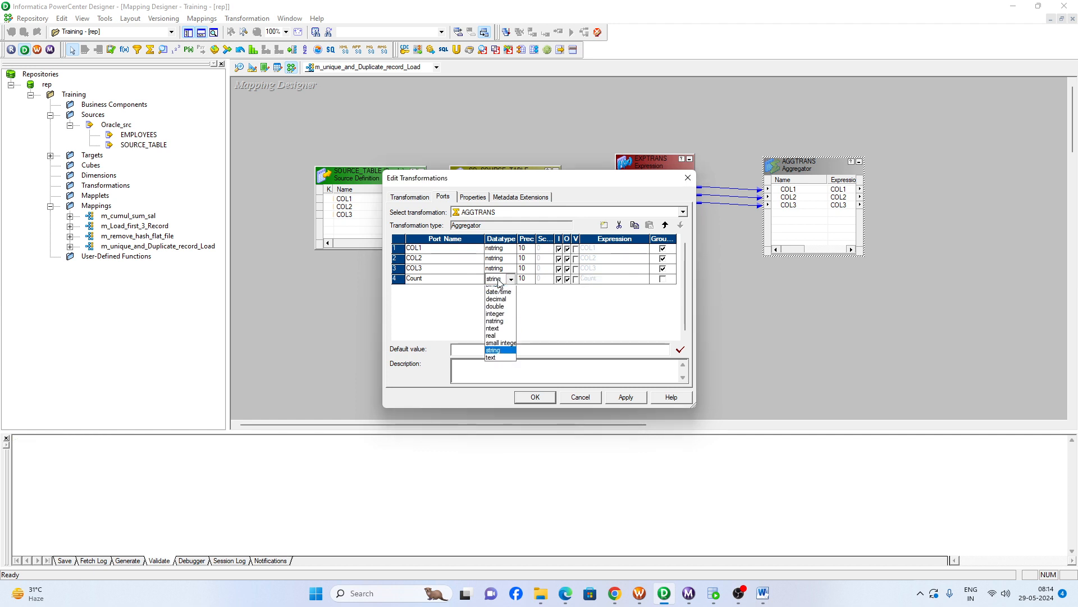
{"action": "left_click", "coordinate": [497, 328]}
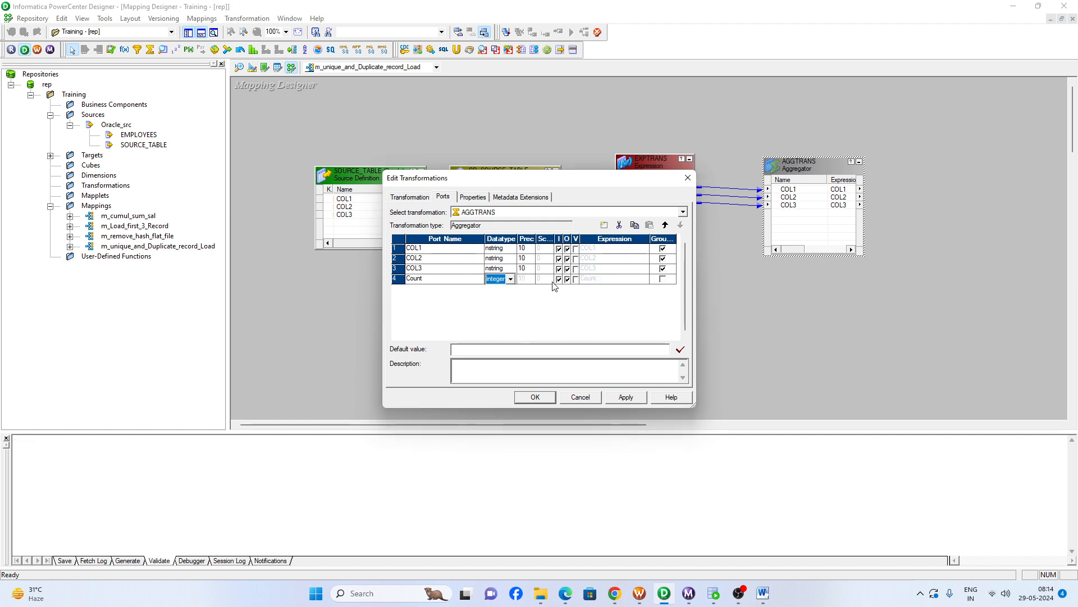
{"action": "left_click", "coordinate": [560, 280]}
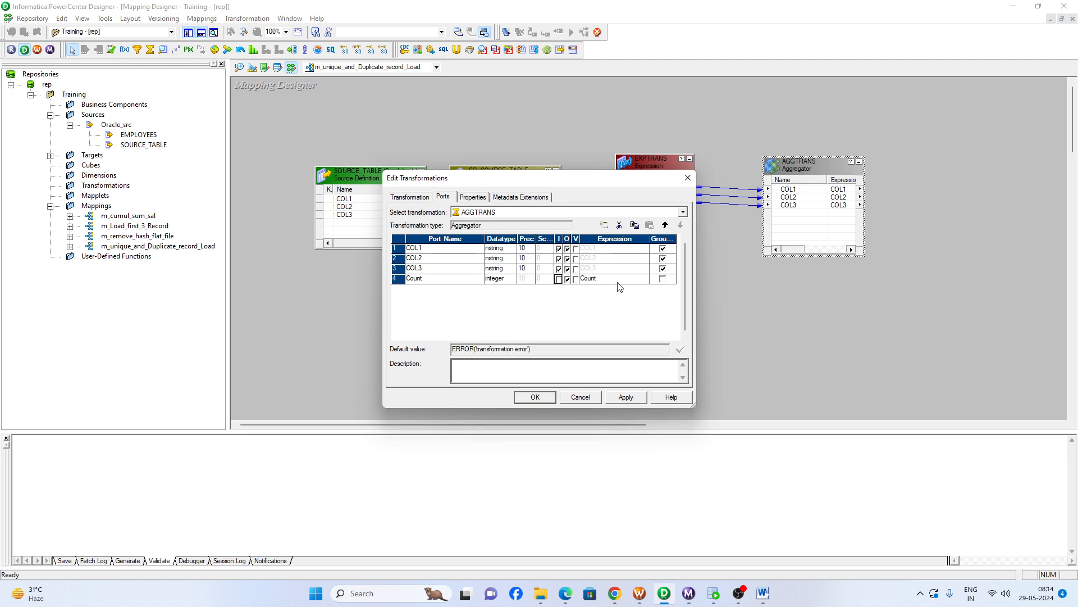
- Set the Count port's expression to Count(COL1||COL2||COL3), validate it and accept it
{"action": "left_click", "coordinate": [622, 281]}
{"action": "left_click", "coordinate": [645, 278]}
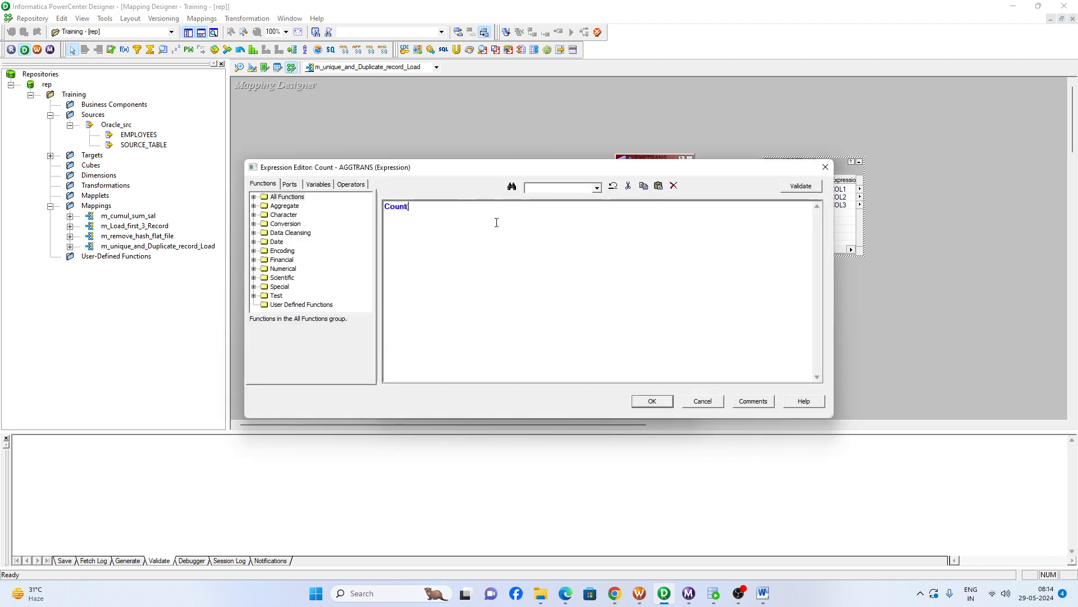
{"action": "type", "text": "("}
{"action": "left_click", "coordinate": [290, 184]}
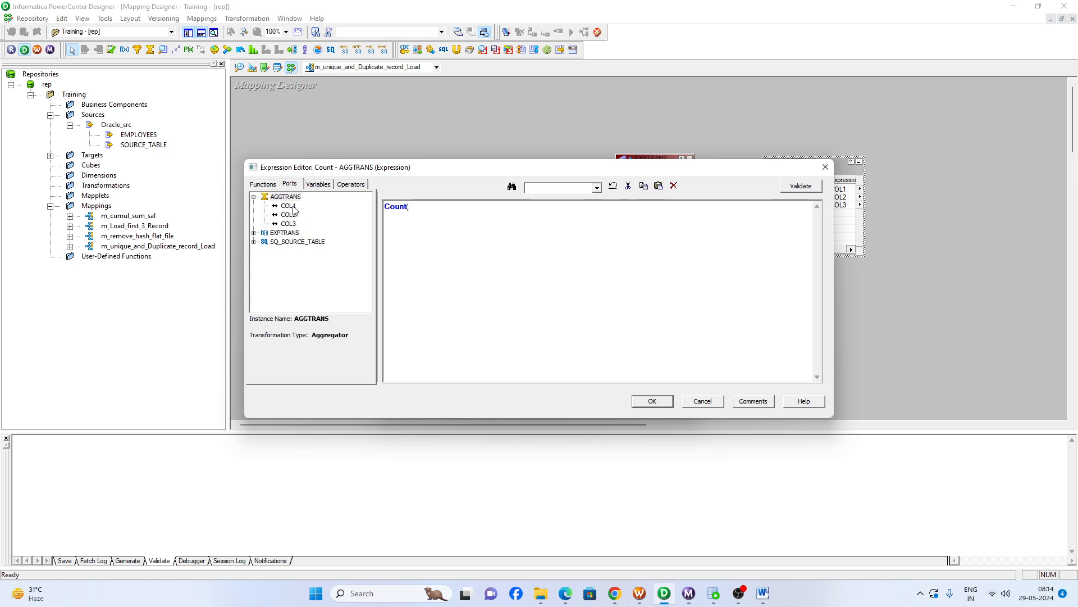
{"action": "double_click", "coordinate": [289, 205]}
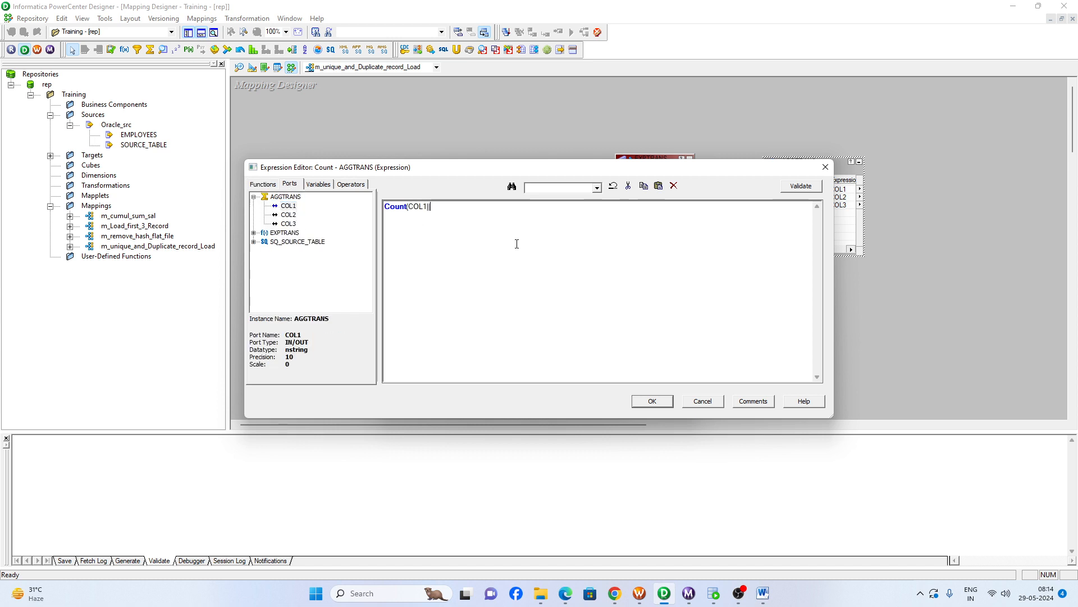
{"action": "type", "text": "||"}
{"action": "double_click", "coordinate": [288, 215]}
{"action": "type", "text": "||"}
{"action": "double_click", "coordinate": [288, 223]}
{"action": "left_click", "coordinate": [800, 186]}
{"action": "left_click", "coordinate": [561, 320]}
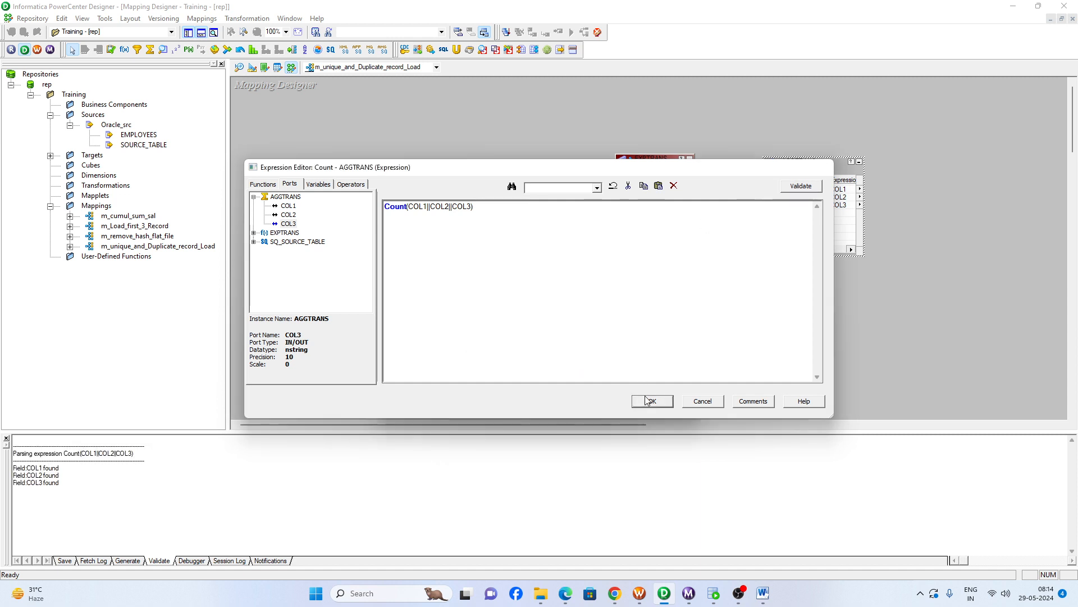
{"action": "left_click", "coordinate": [652, 401]}
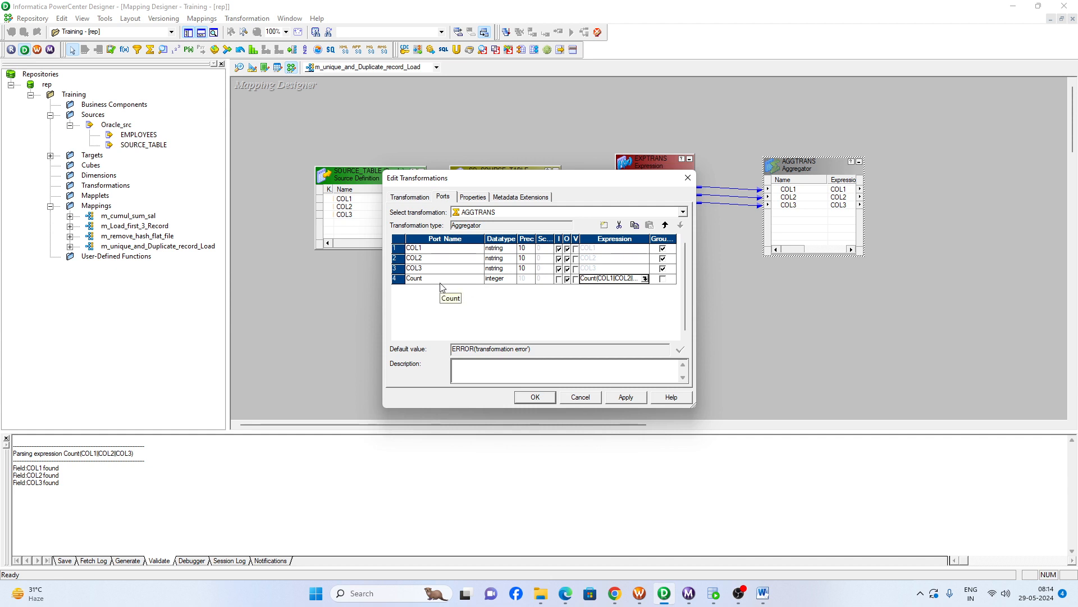
- Close the Aggregator's settings, then add a Router transformation after it and link COL1, COL2, COL3 and Count into the Router
{"action": "left_click", "coordinate": [535, 397]}
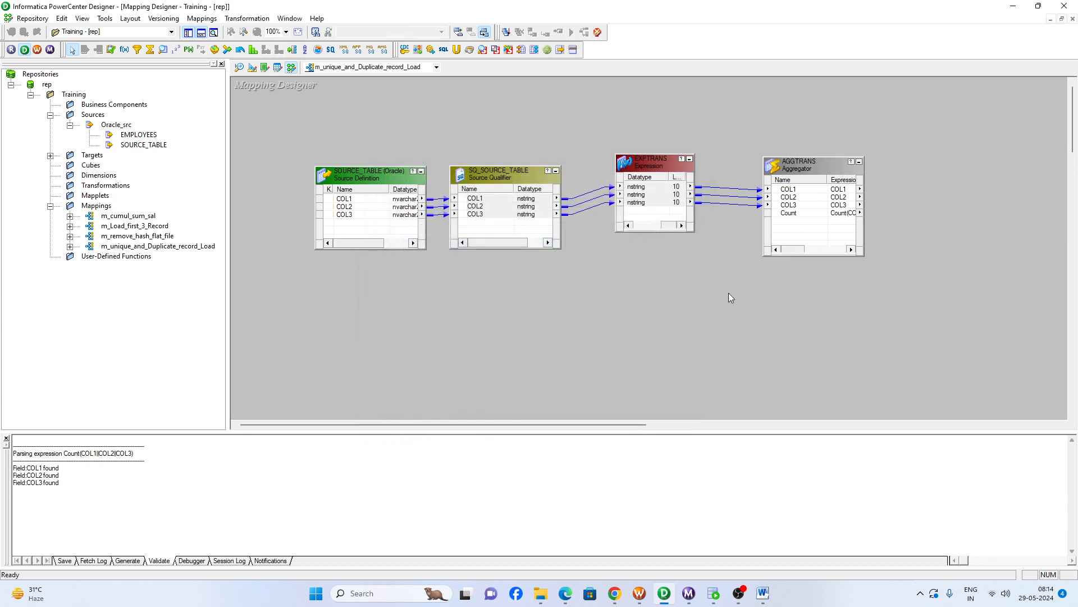
{"action": "left_click_drag", "start_coordinate": [607, 425], "coordinate": [685, 425]}
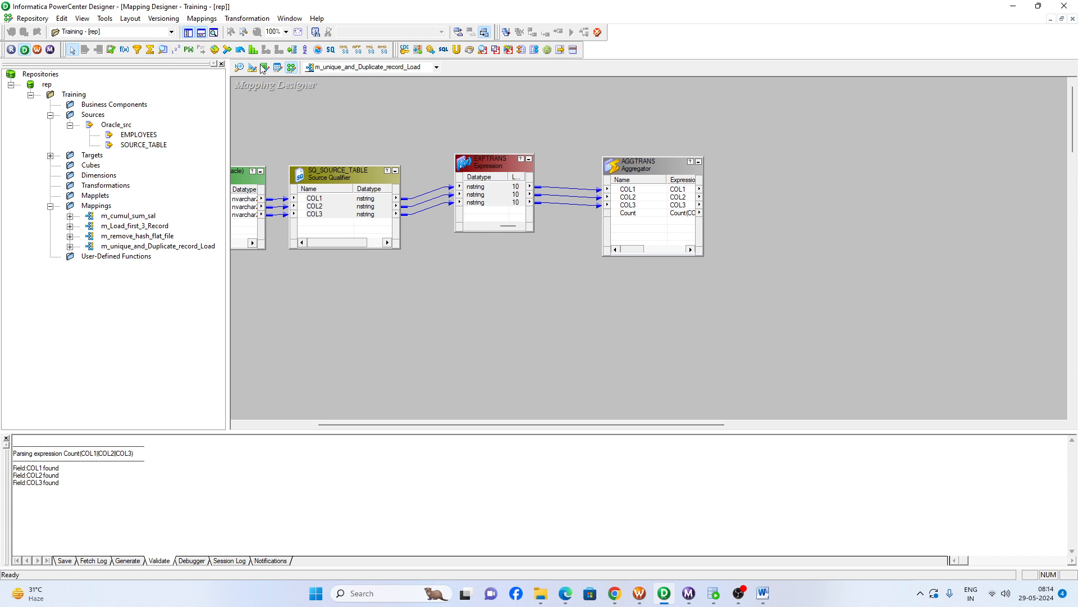
{"action": "left_click", "coordinate": [293, 50]}
{"action": "left_click_drag", "start_coordinate": [825, 157], "coordinate": [953, 270]}
{"action": "left_click", "coordinate": [624, 191]}
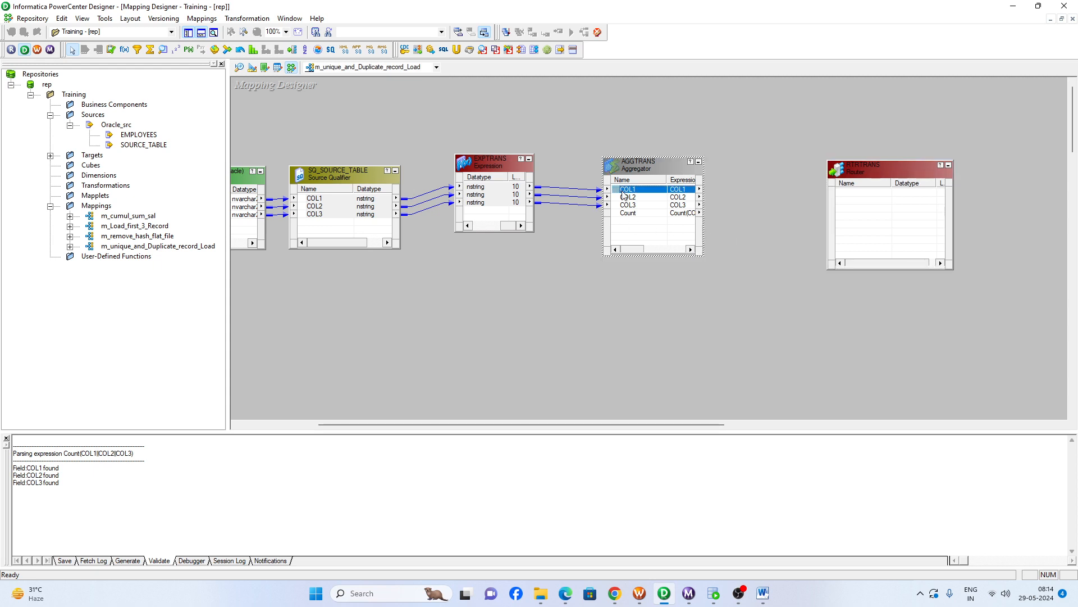
{"action": "right_click", "coordinate": [633, 205]}
{"action": "left_click", "coordinate": [662, 214]}
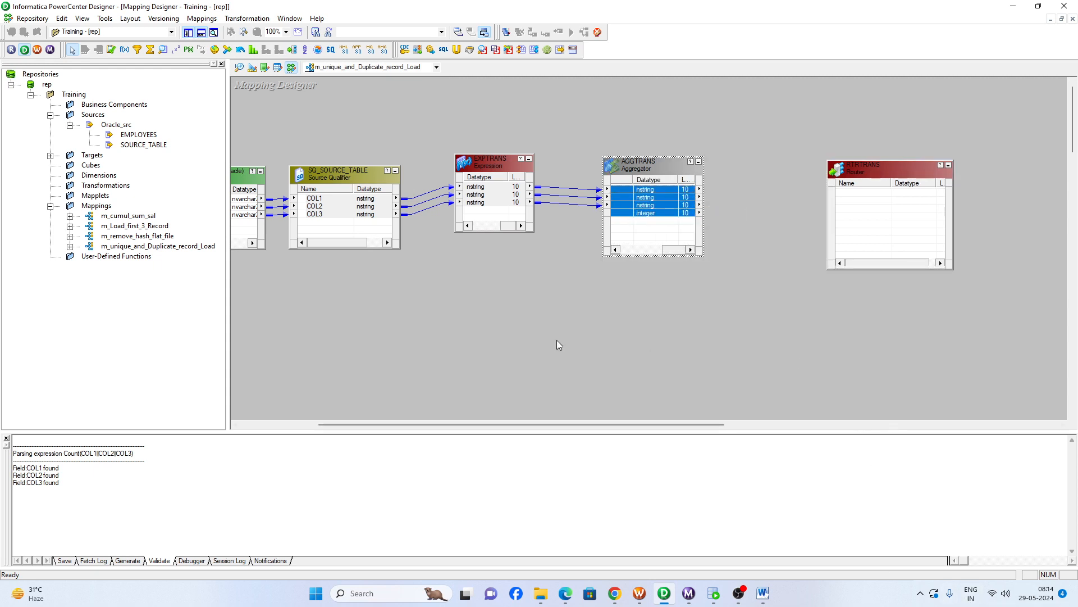
{"action": "left_click_drag", "start_coordinate": [649, 213], "coordinate": [873, 205]}
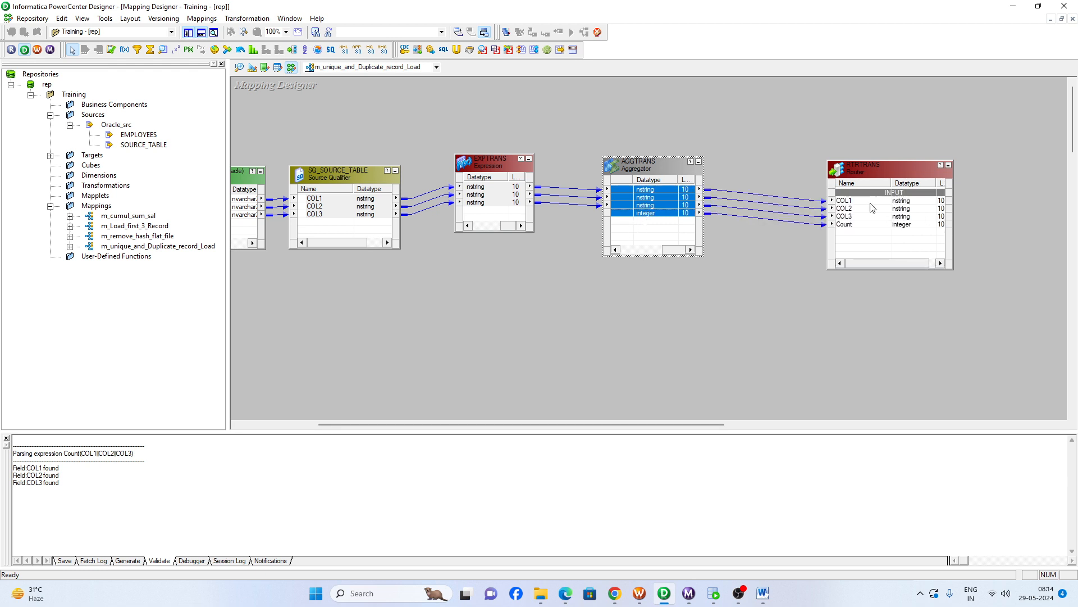
- Create two output groups in the Router named Unique and Duplicate
{"action": "double_click", "coordinate": [875, 167]}
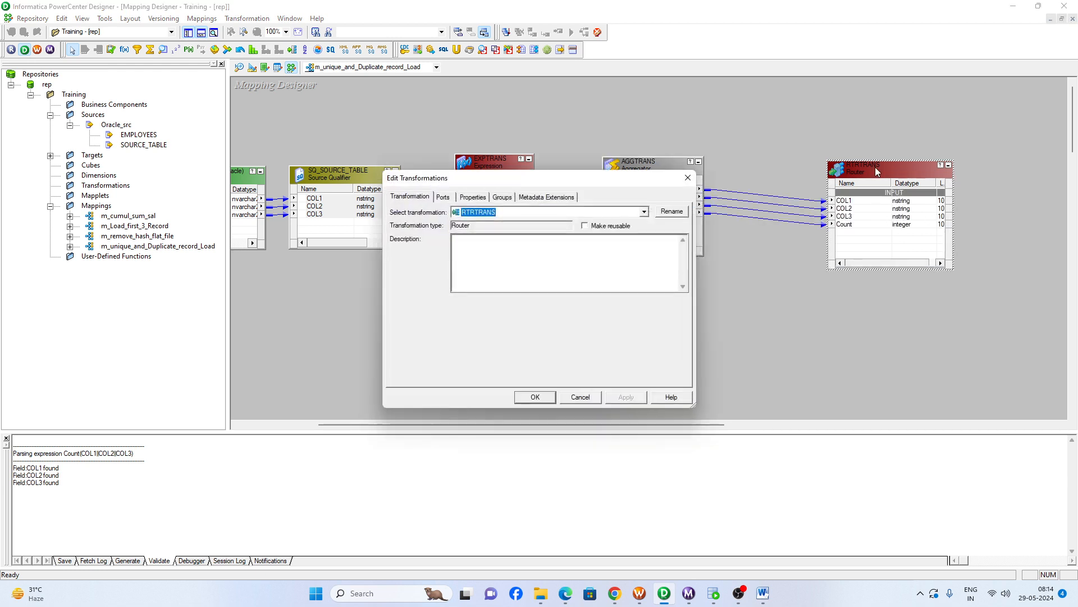
{"action": "left_click", "coordinate": [502, 197]}
{"action": "left_click", "coordinate": [605, 225]}
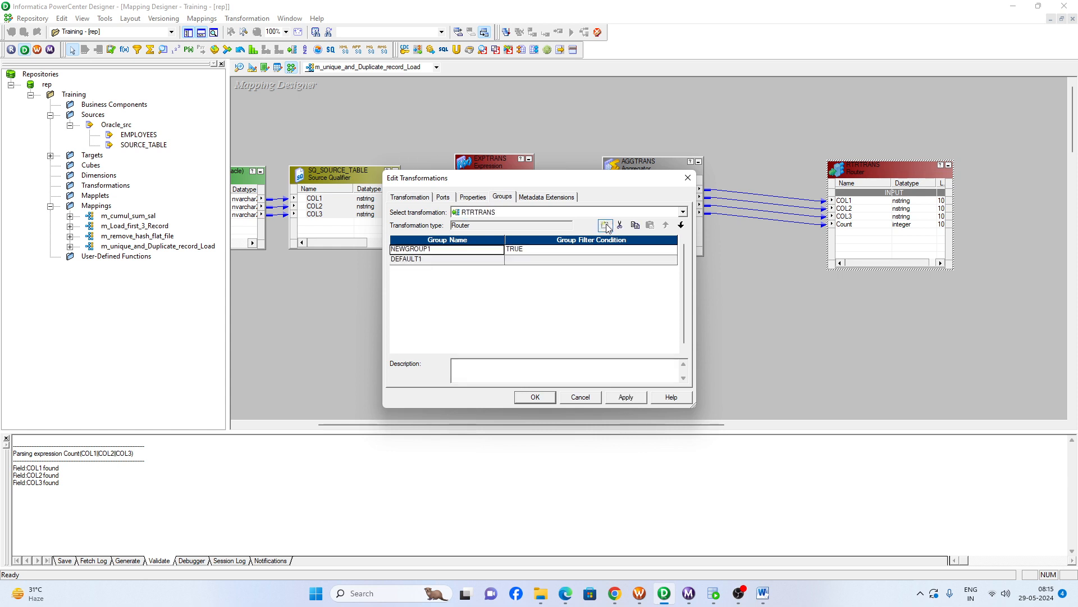
{"action": "left_click", "coordinate": [604, 225]}
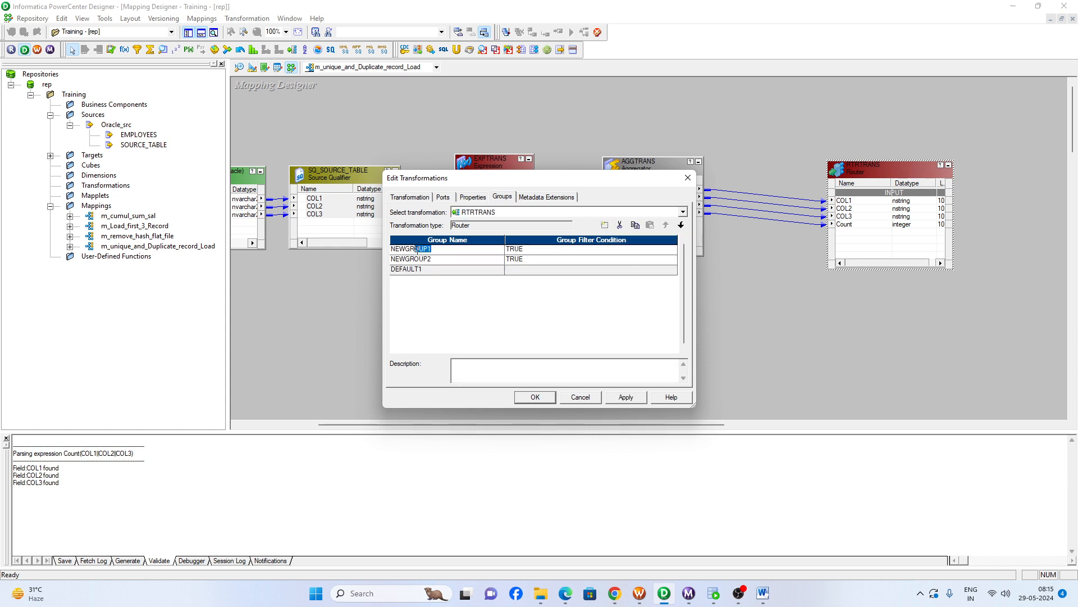
{"action": "left_click", "coordinate": [410, 249]}
{"action": "type", "text": "Unique"}
{"action": "key", "text": "Down"}
{"action": "type", "text": "Duplicate"}
- Set the Unique group's filter condition to Count=1 using the Router's Count port
{"action": "left_click", "coordinate": [589, 249]}
{"action": "left_click", "coordinate": [671, 249]}
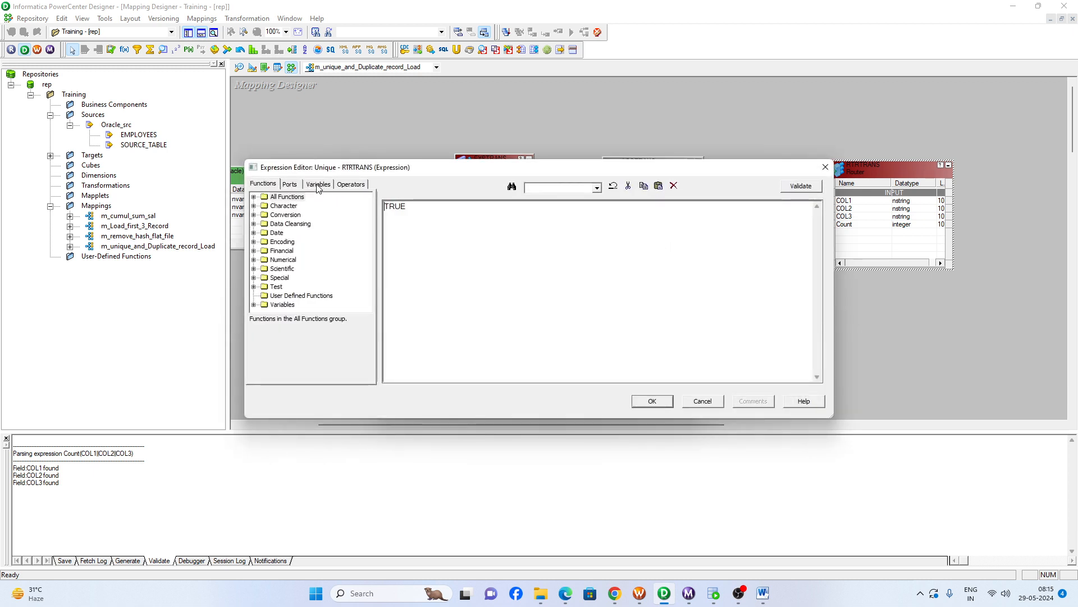
{"action": "left_click", "coordinate": [289, 184]}
{"action": "double_click", "coordinate": [293, 251]}
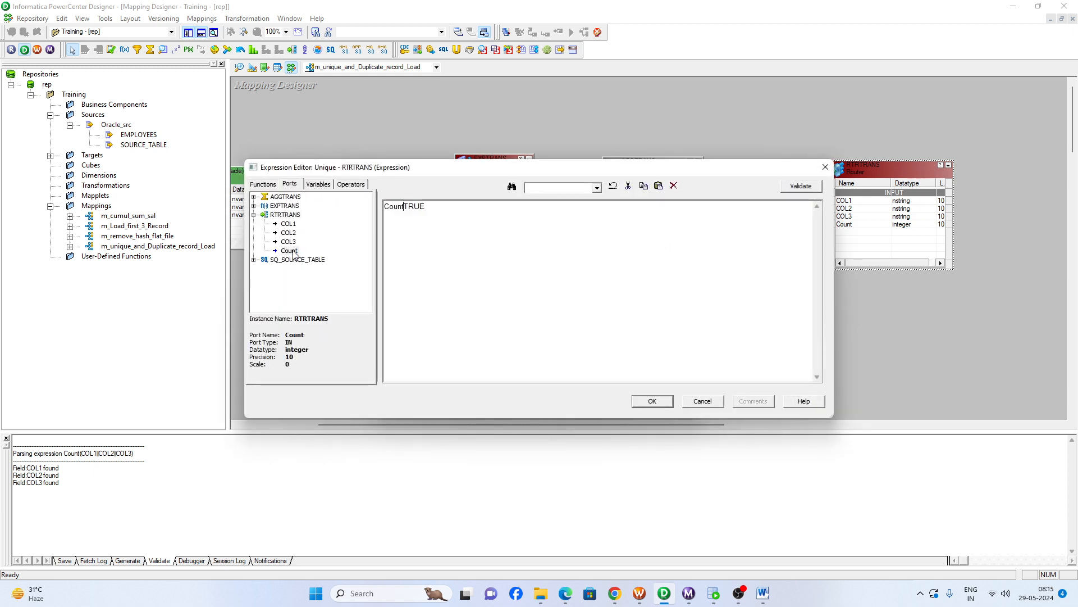
{"action": "type", "text": "=1"}
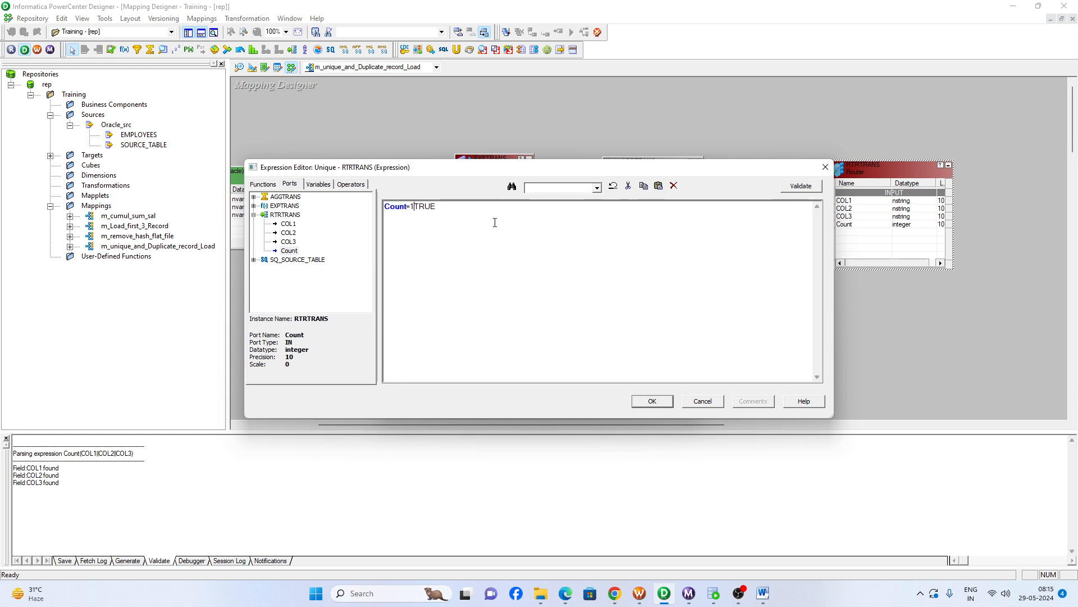
{"action": "key", "text": "Delete"}
{"action": "left_click", "coordinate": [651, 400]}
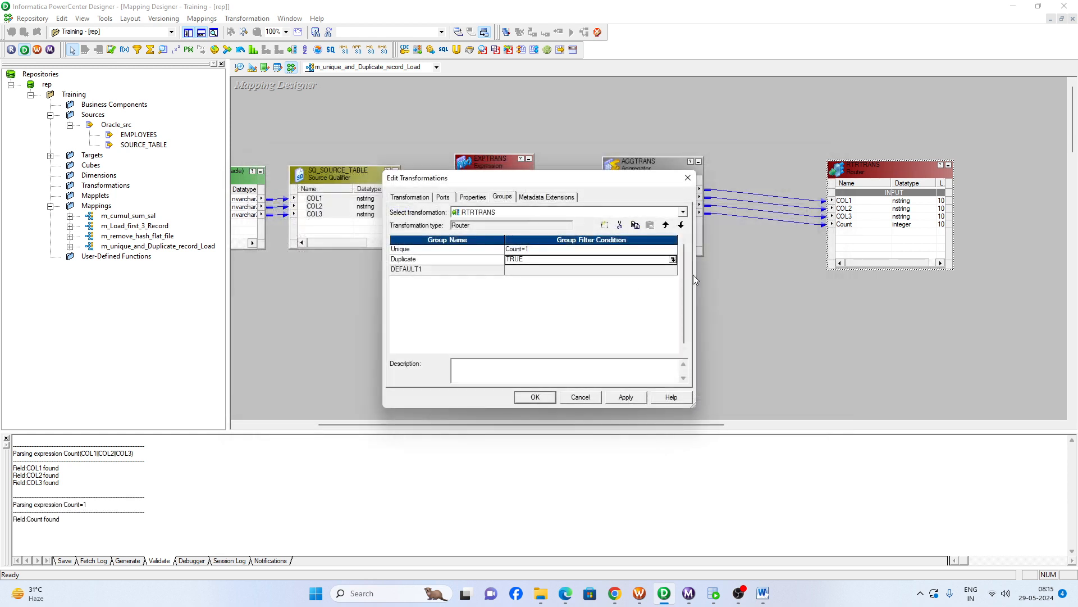
- Set the Duplicate group's filter condition to Count > 1 and accept the Router's settings
{"action": "left_click", "coordinate": [672, 259]}
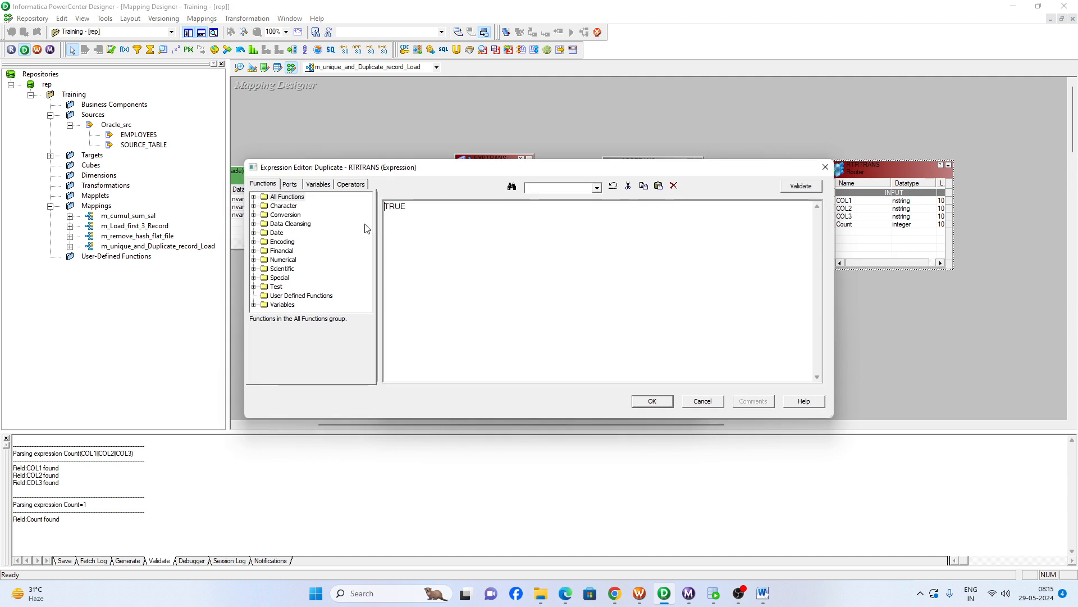
{"action": "left_click", "coordinate": [289, 184]}
{"action": "double_click", "coordinate": [289, 251]}
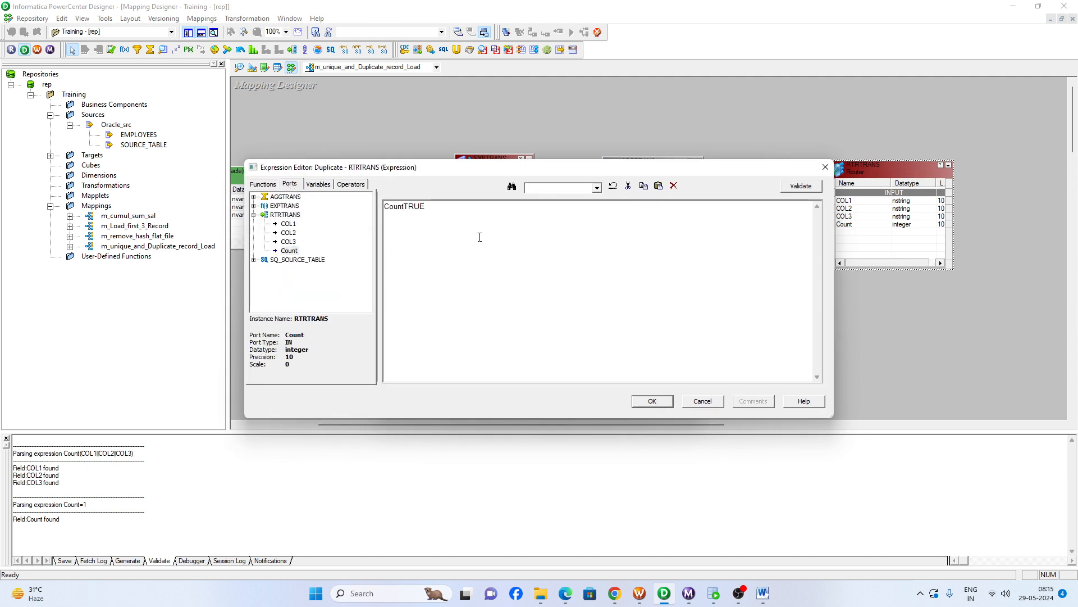
{"action": "type", "text": ">1"}
{"action": "key", "text": "Delete"}
{"action": "left_click", "coordinate": [647, 402]}
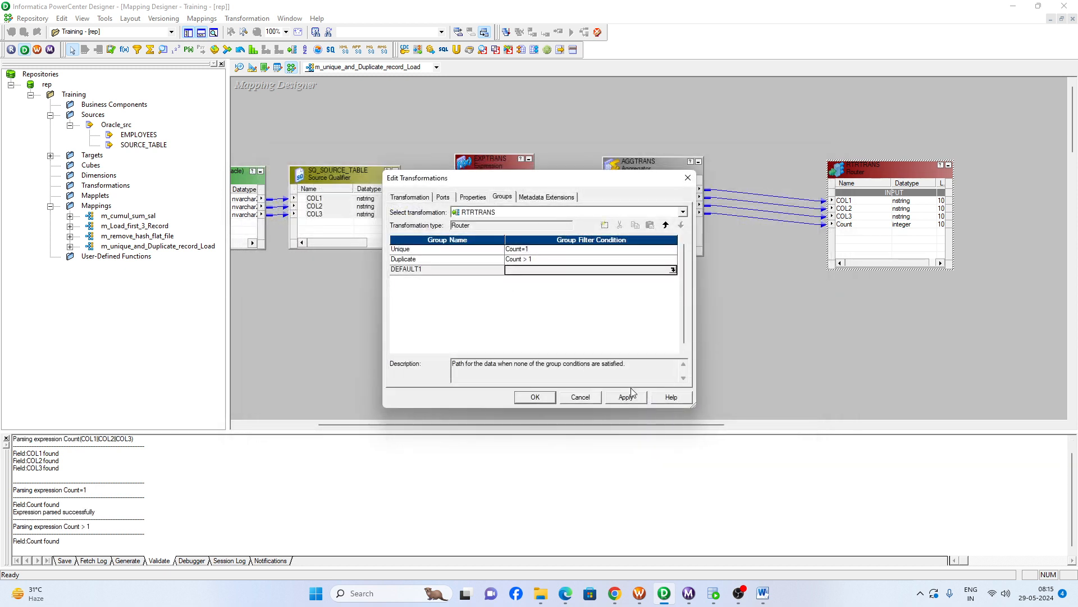
{"action": "left_click", "coordinate": [535, 397]}
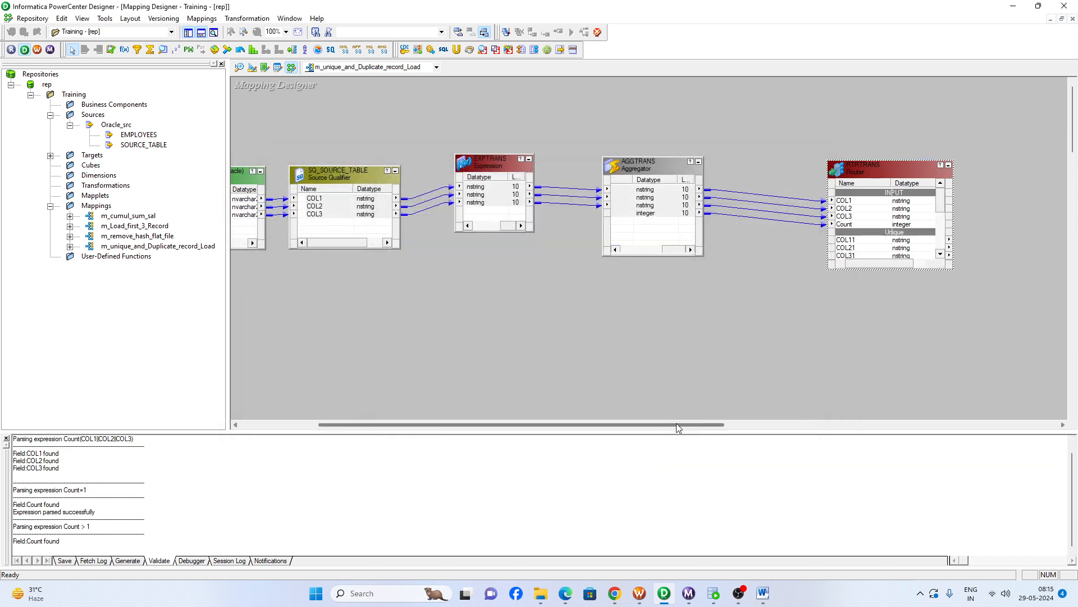
- Switch to the Target Designer, start a database import of targets and connect to Oracle_Tgt by entering the account password
{"action": "left_click_drag", "start_coordinate": [676, 423], "coordinate": [788, 423]}
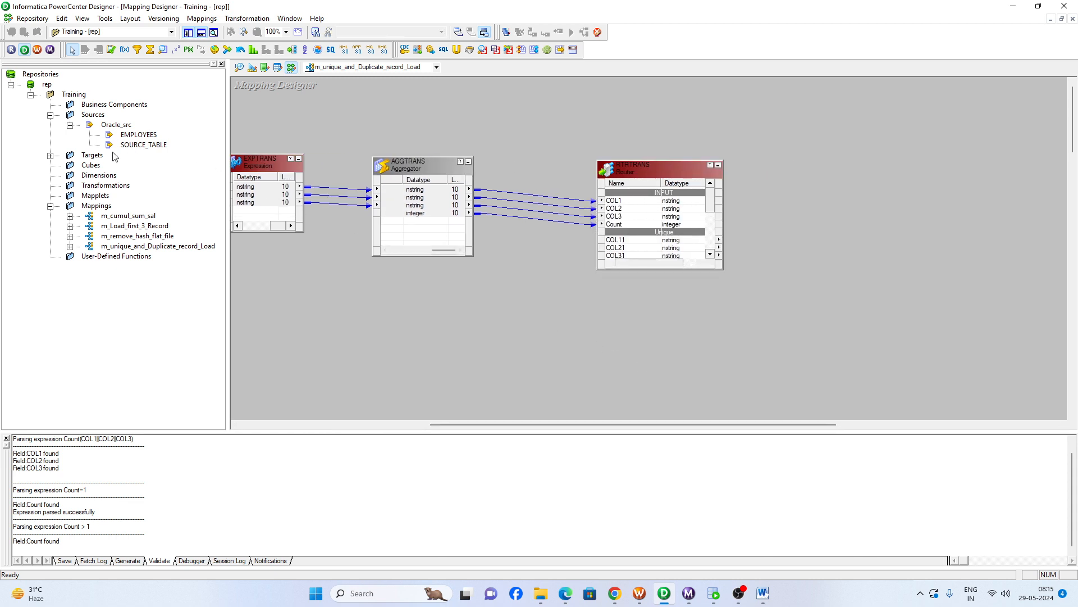
{"action": "double_click", "coordinate": [100, 158]}
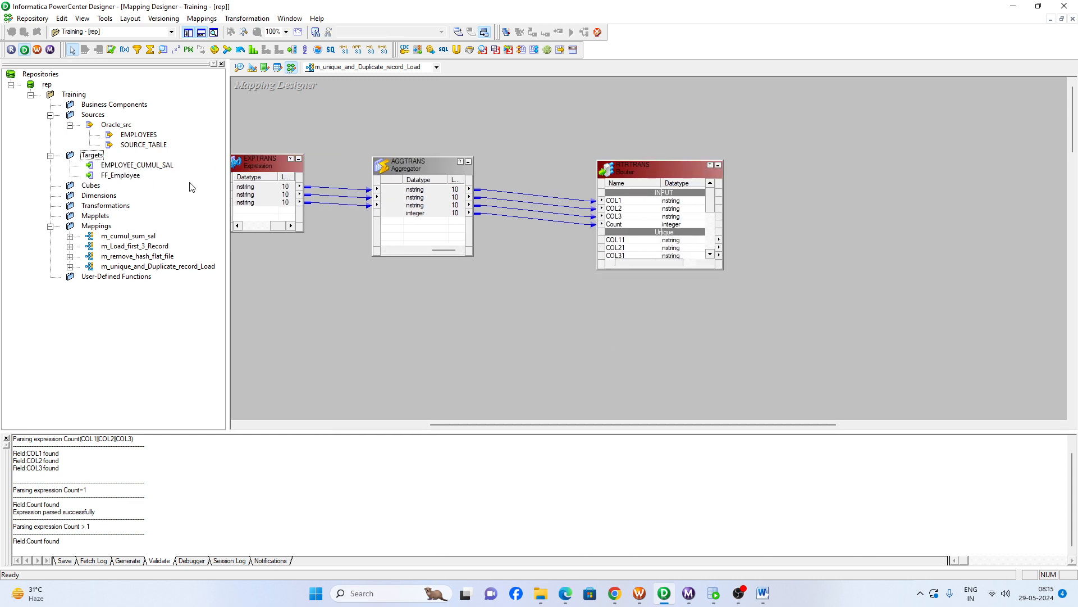
{"action": "left_click", "coordinate": [253, 68]}
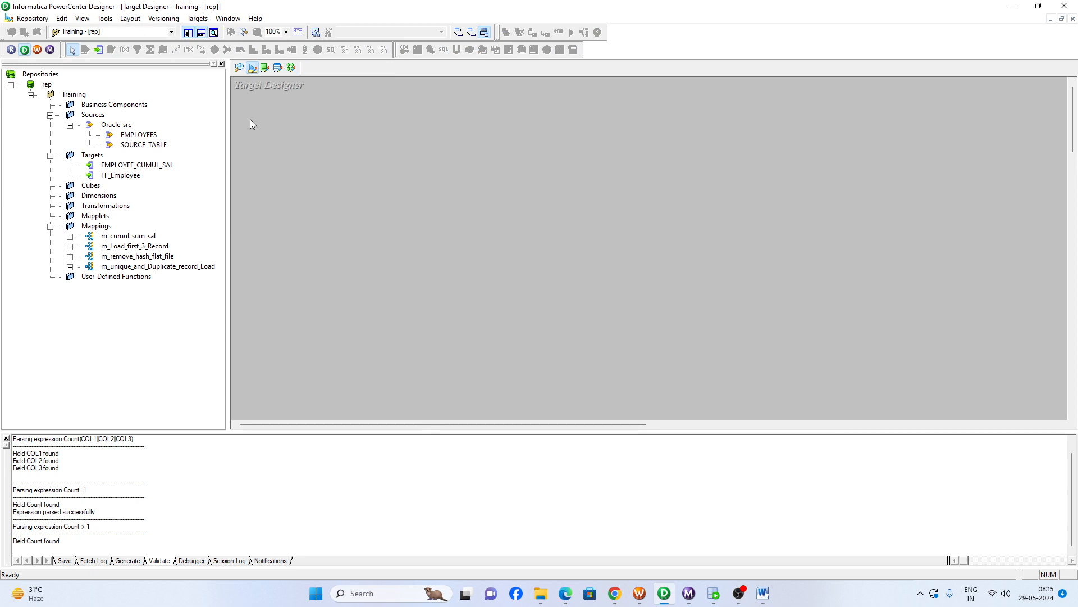
{"action": "left_click", "coordinate": [198, 19]}
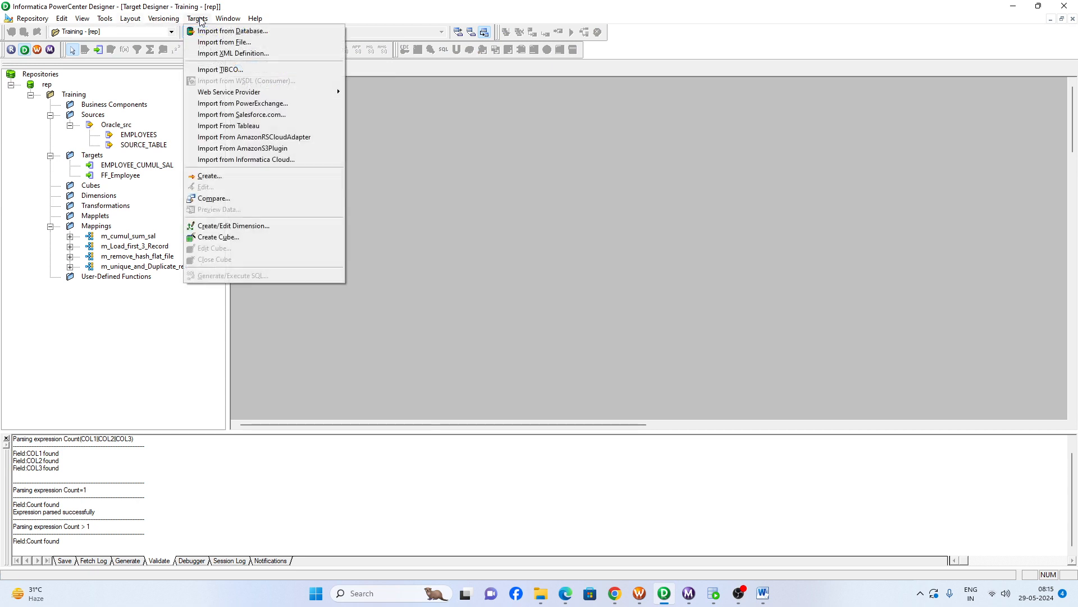
{"action": "left_click", "coordinate": [206, 31]}
{"action": "left_click", "coordinate": [481, 265]}
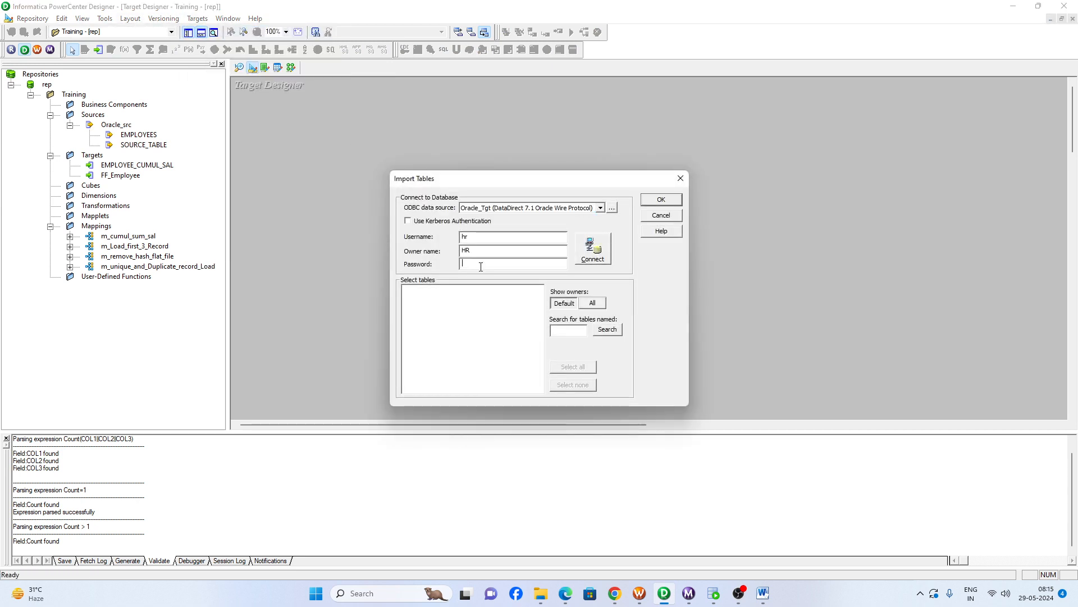
{"action": "type", "text": "hr"}
{"action": "key", "text": "Return"}
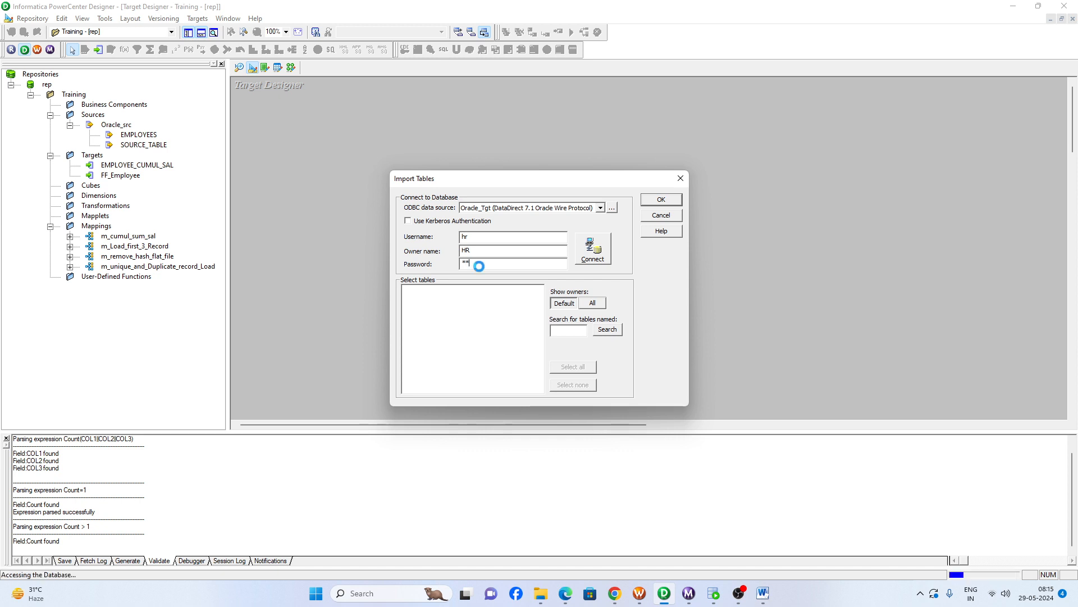
- Import TABLE_DUPLICATE and TABLE_UNIQUE from the HR schema as target definitions
{"action": "left_click", "coordinate": [419, 290]}
{"action": "double_click", "coordinate": [420, 291]}
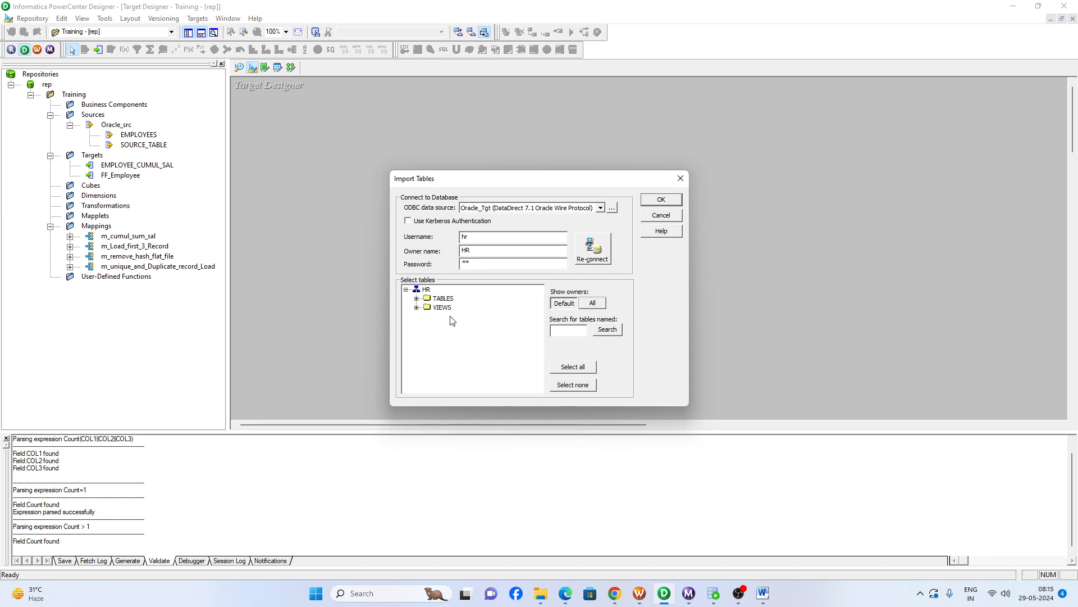
{"action": "double_click", "coordinate": [445, 304]}
{"action": "left_click", "coordinate": [479, 380]}
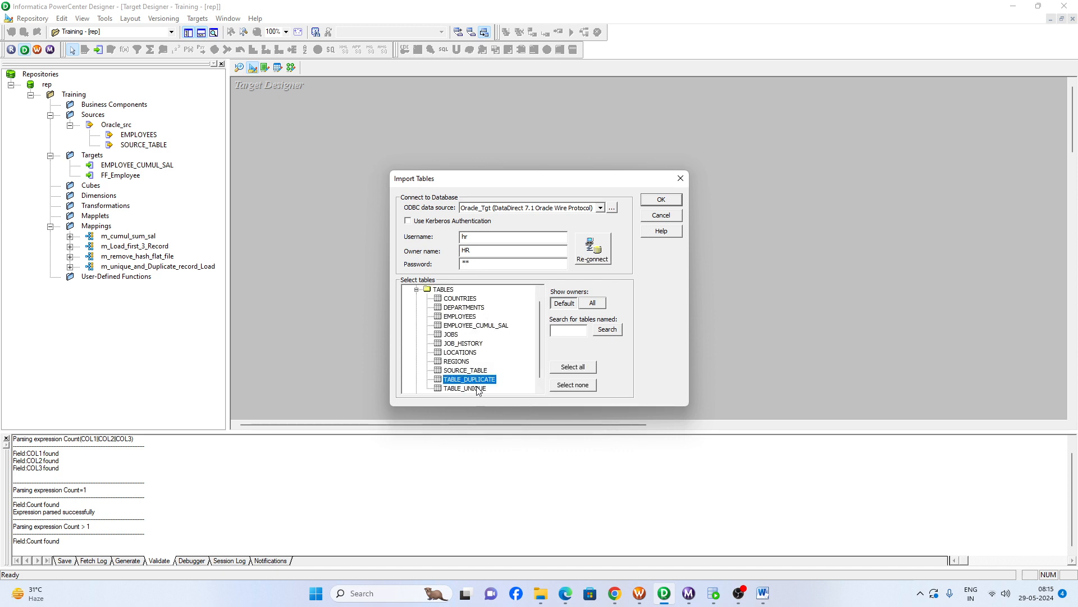
{"action": "left_click", "coordinate": [471, 388], "text": "shift"}
{"action": "left_click", "coordinate": [662, 201]}
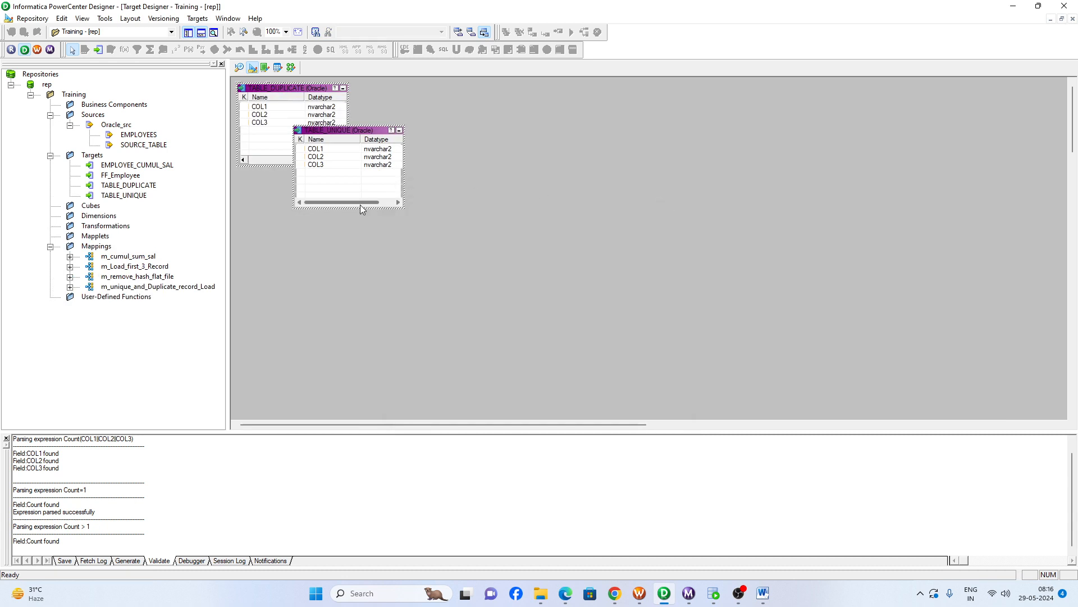
- Return to the mapping, add TABLE_UNIQUE as a target and link the Router's Unique group ports COL11, COL21 and COL31 to its columns
{"action": "left_click", "coordinate": [291, 68]}
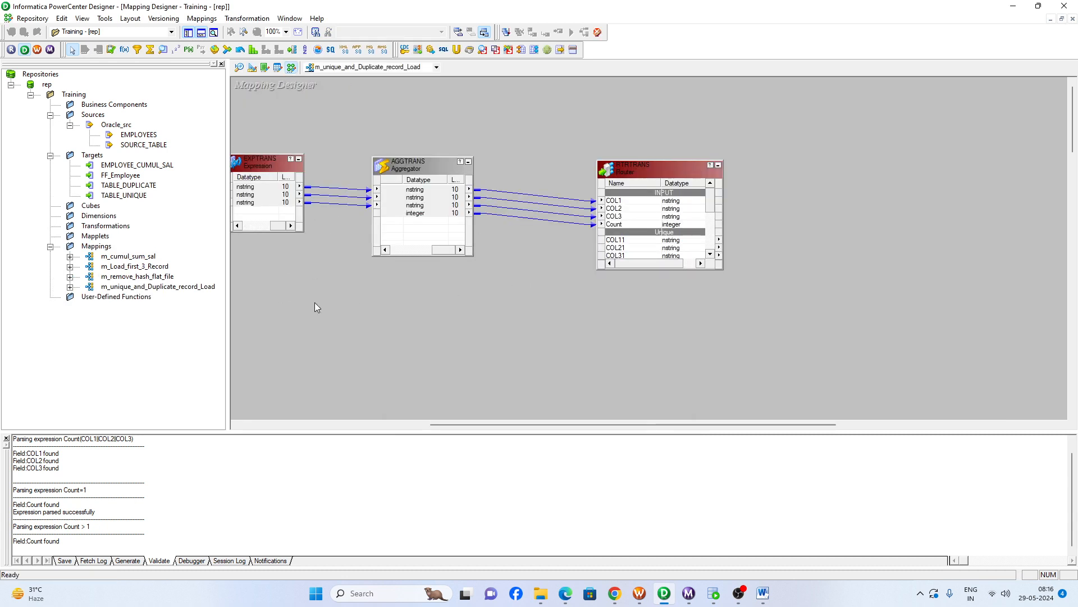
{"action": "left_click", "coordinate": [128, 185]}
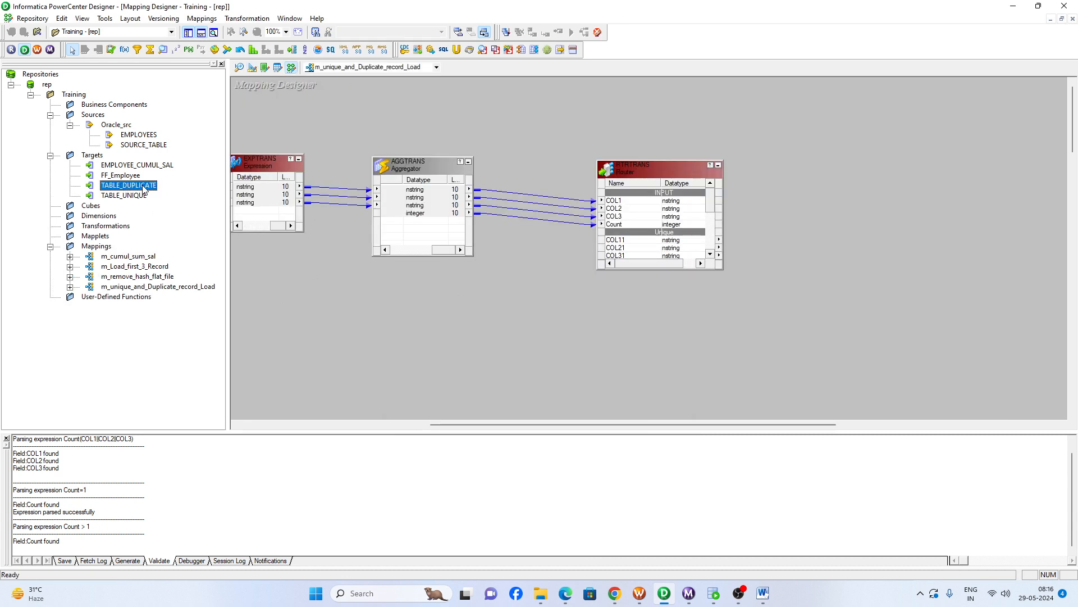
{"action": "left_click_drag", "start_coordinate": [136, 195], "coordinate": [906, 164]}
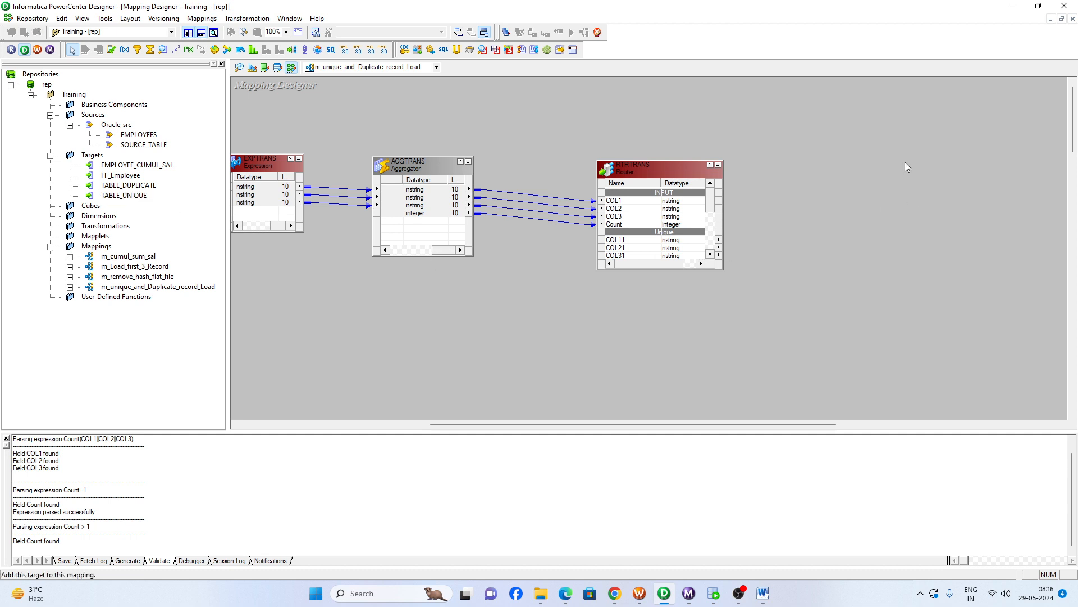
{"action": "left_click", "coordinate": [710, 254]}
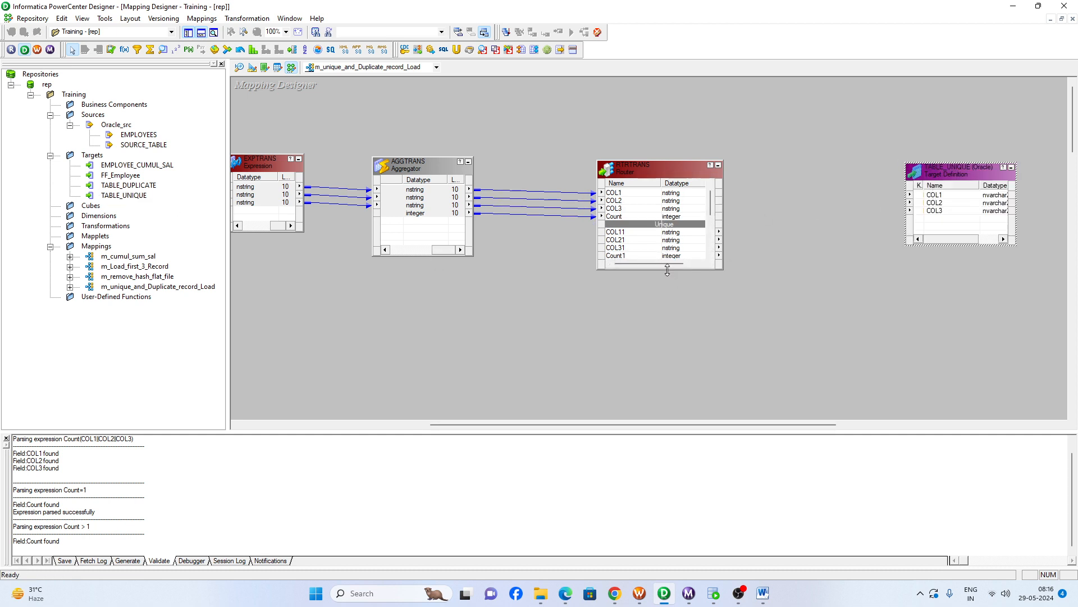
{"action": "left_click_drag", "start_coordinate": [667, 270], "coordinate": [667, 378]}
{"action": "left_click", "coordinate": [626, 241]}
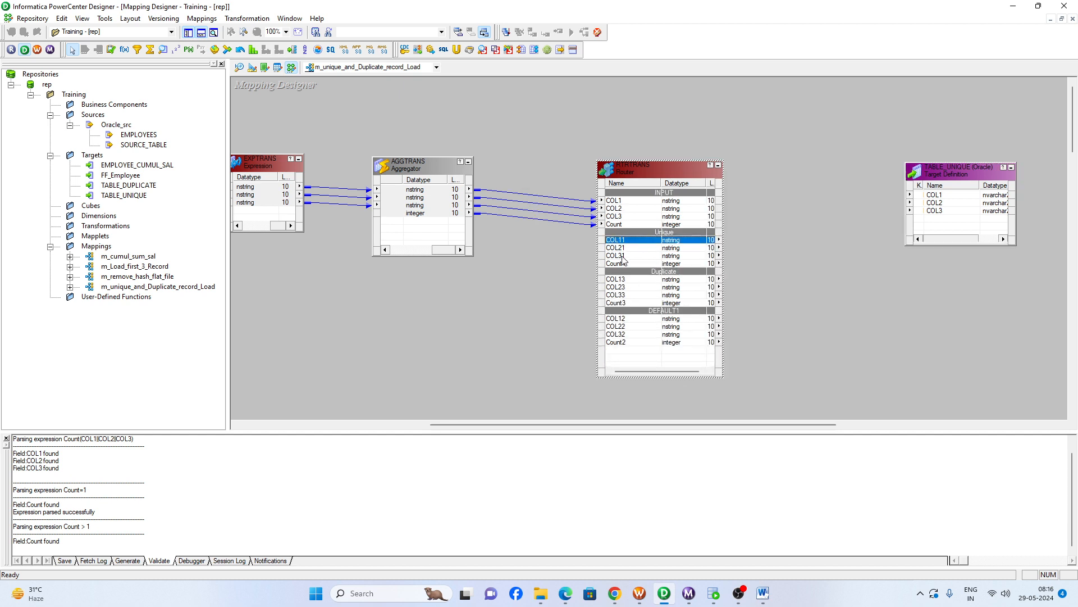
{"action": "left_click", "coordinate": [622, 257], "text": "shift"}
{"action": "left_click_drag", "start_coordinate": [650, 253], "coordinate": [937, 200]}
{"action": "left_click", "coordinate": [766, 277]}
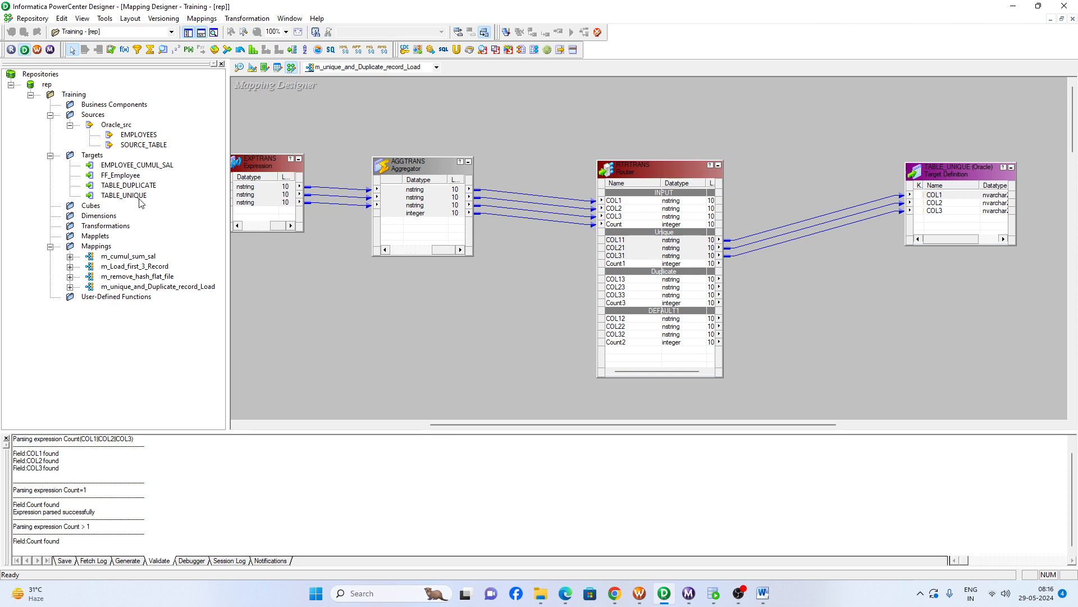
- Add TABLE_DUPLICATE below TABLE_UNIQUE and link the Router's Duplicate group ports COL13, COL23 and COL33 to its columns
{"action": "left_click_drag", "start_coordinate": [132, 185], "coordinate": [942, 318]}
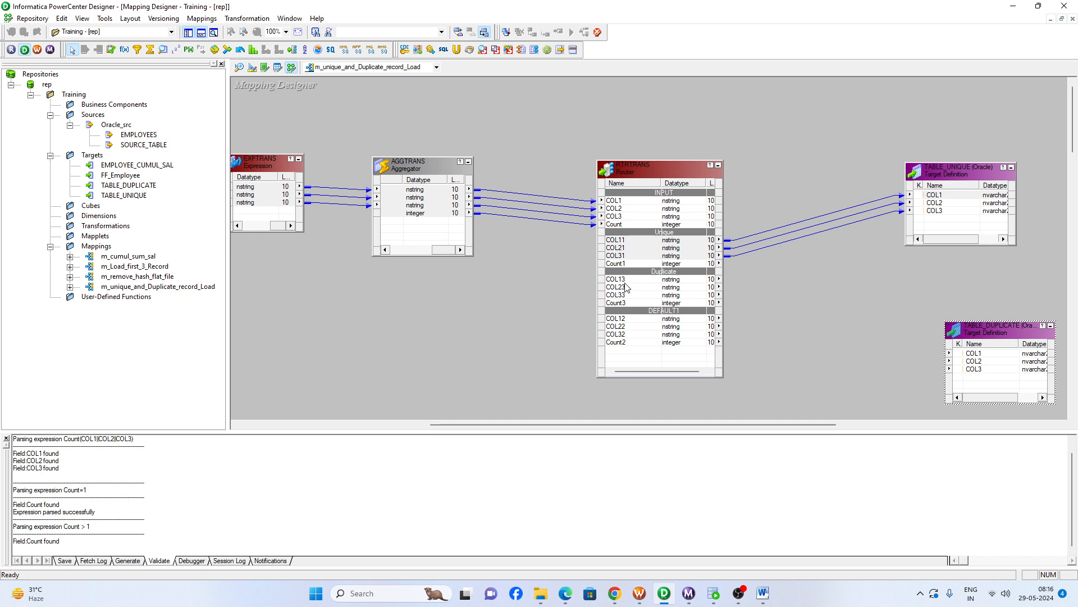
{"action": "left_click_drag", "start_coordinate": [623, 283], "coordinate": [983, 356]}
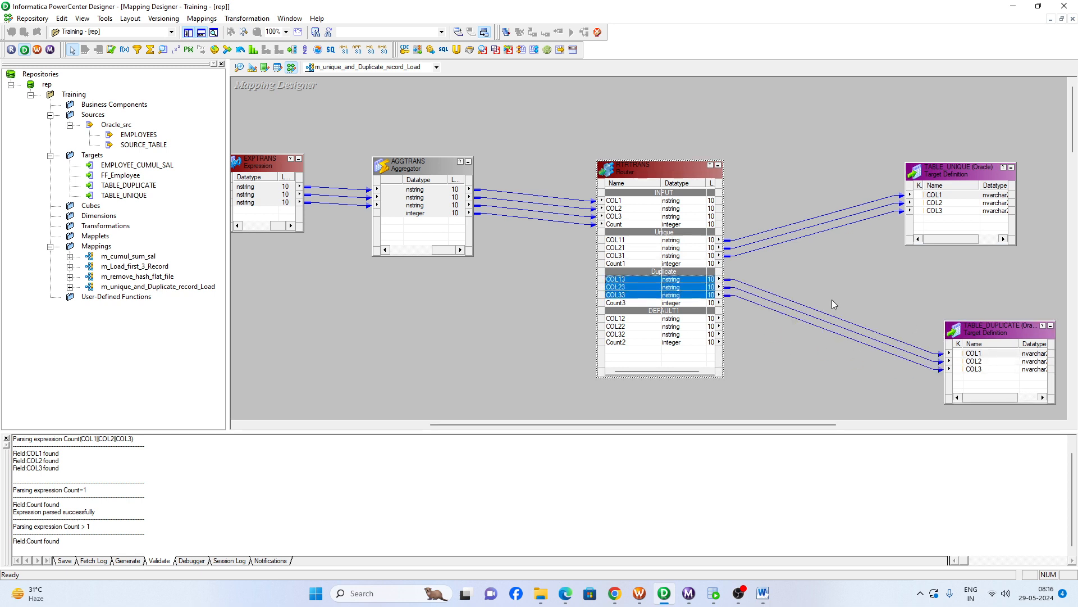
- Rename the Router transformation to RTR_Data_Flow
{"action": "double_click", "coordinate": [633, 171]}
{"action": "left_click", "coordinate": [674, 213]}
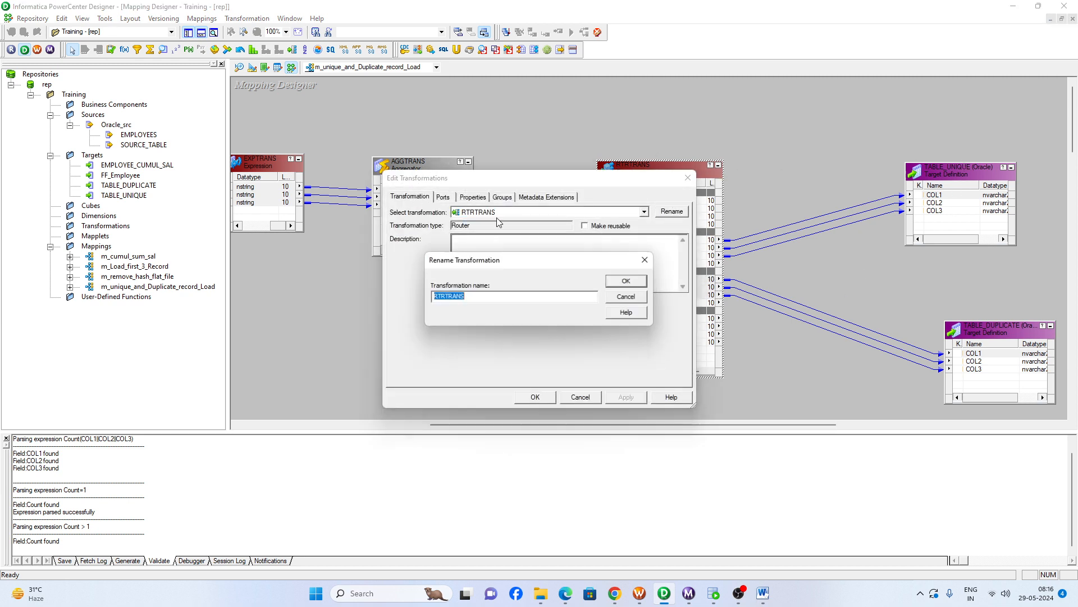
{"action": "left_click", "coordinate": [466, 300]}
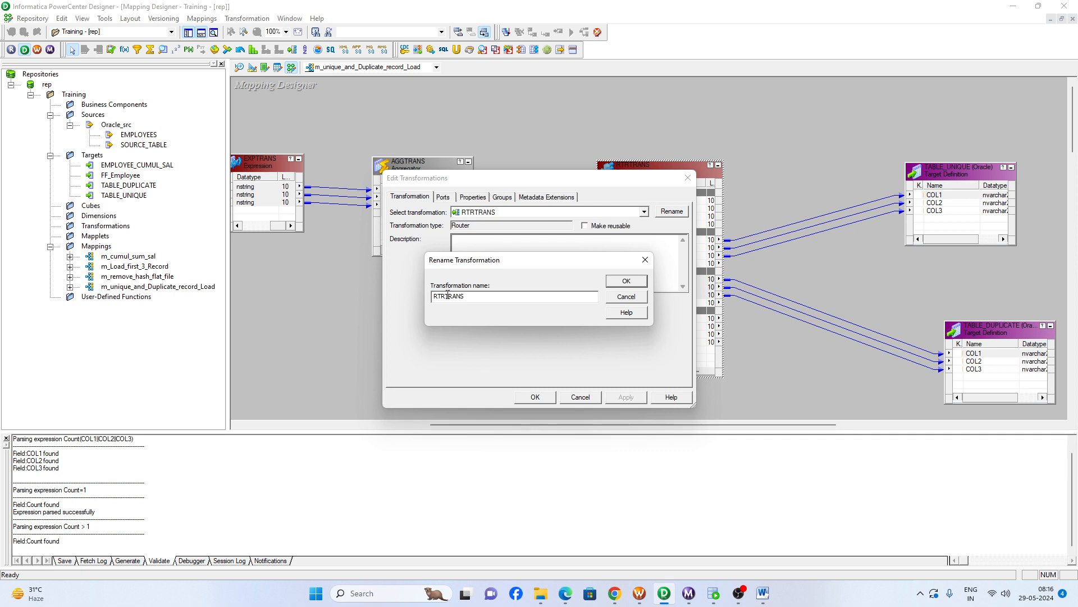
{"action": "left_click_drag", "start_coordinate": [448, 295], "coordinate": [553, 306]}
{"action": "type", "text": "_Data_Flow"}
{"action": "key", "text": "Return"}
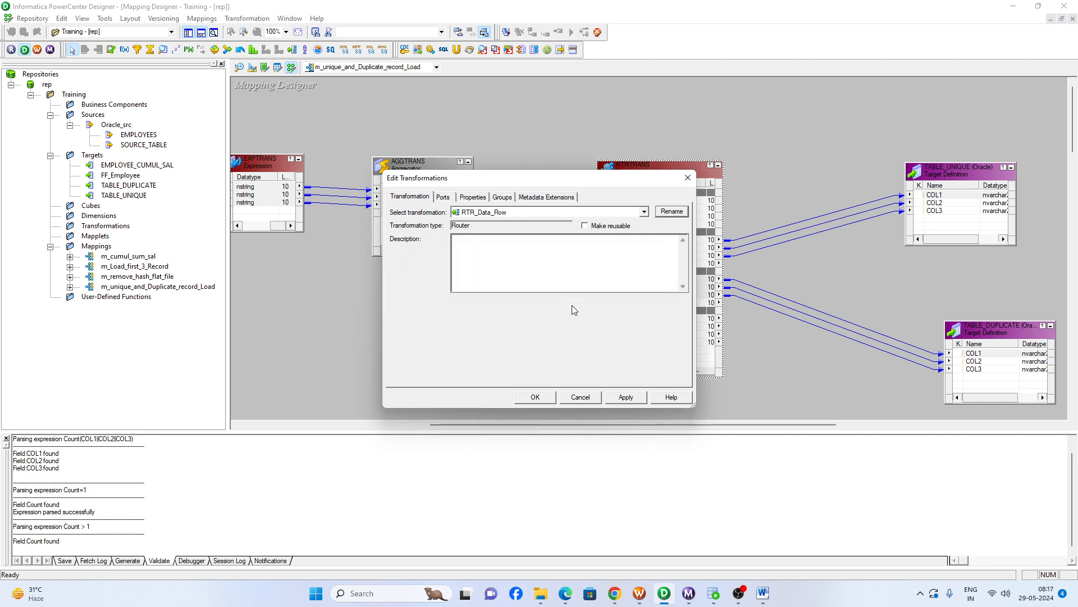
- Give the Router the description "this will divide the data in unique and duplicate" and accept the transformation edits
{"action": "left_click", "coordinate": [477, 254]}
{"action": "type", "text": "this will"}
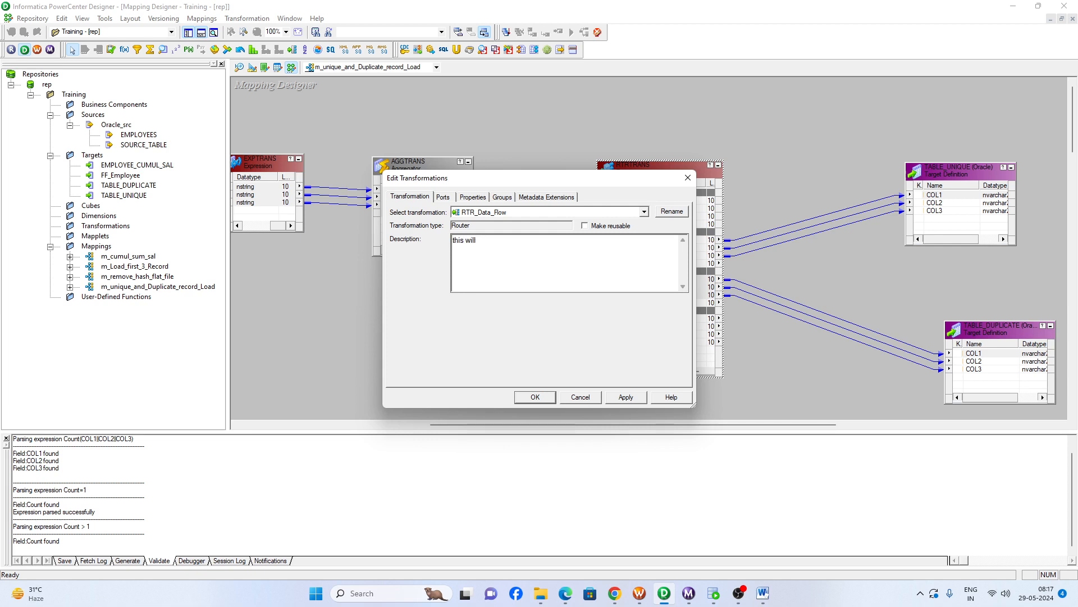
{"action": "type", "text": " divide the data in unique and duplicate"}
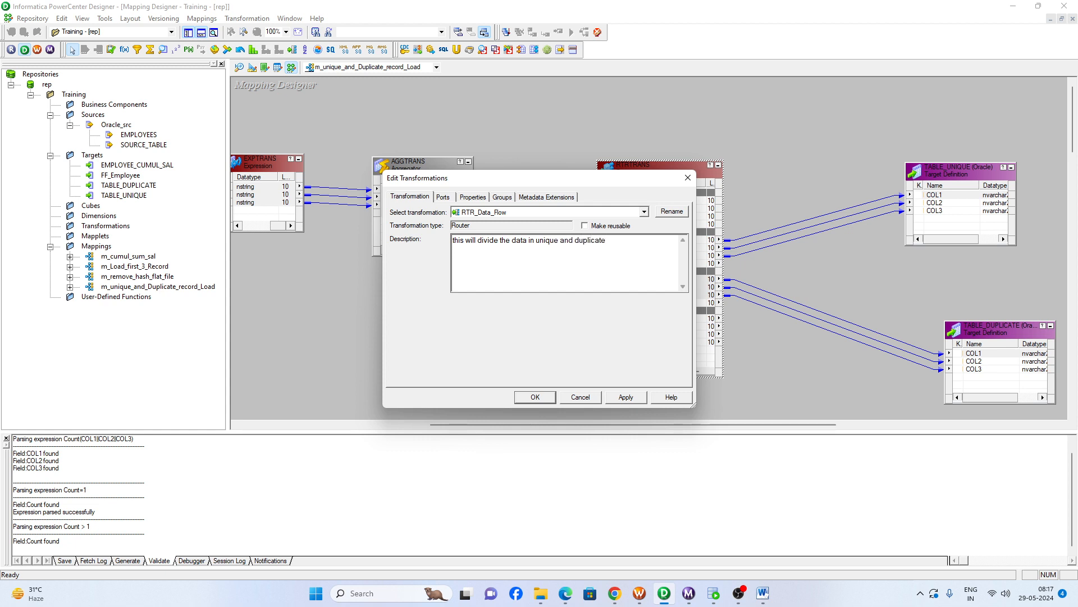
{"action": "left_click", "coordinate": [535, 396]}
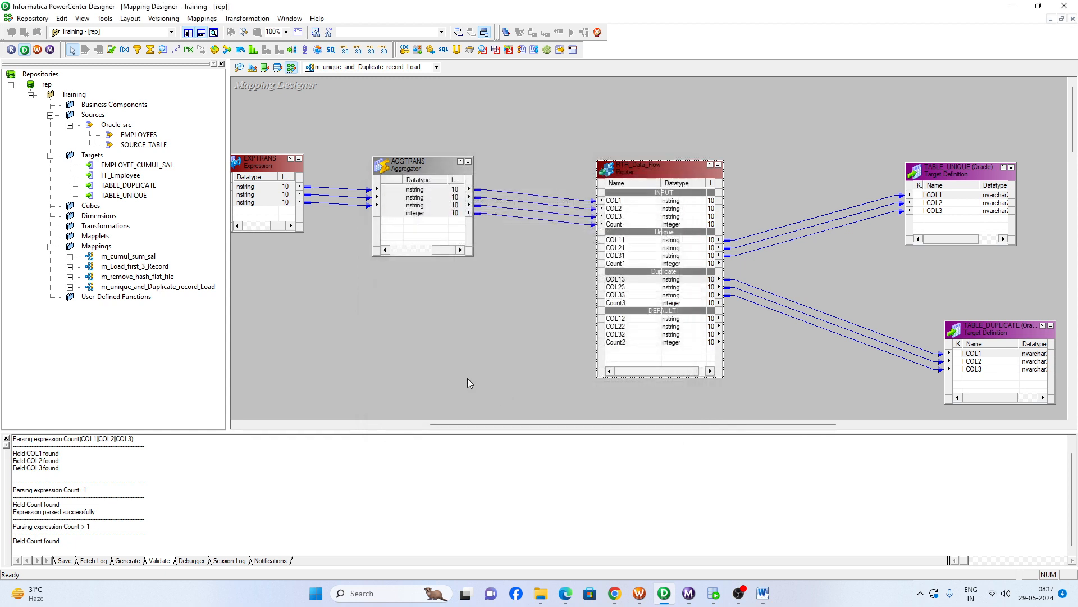
- Arrange all objects in the mapping m_unique_and_Duplicate_record_Load and save it to the repository
{"action": "right_click", "coordinate": [419, 291]}
{"action": "left_click", "coordinate": [449, 352]}
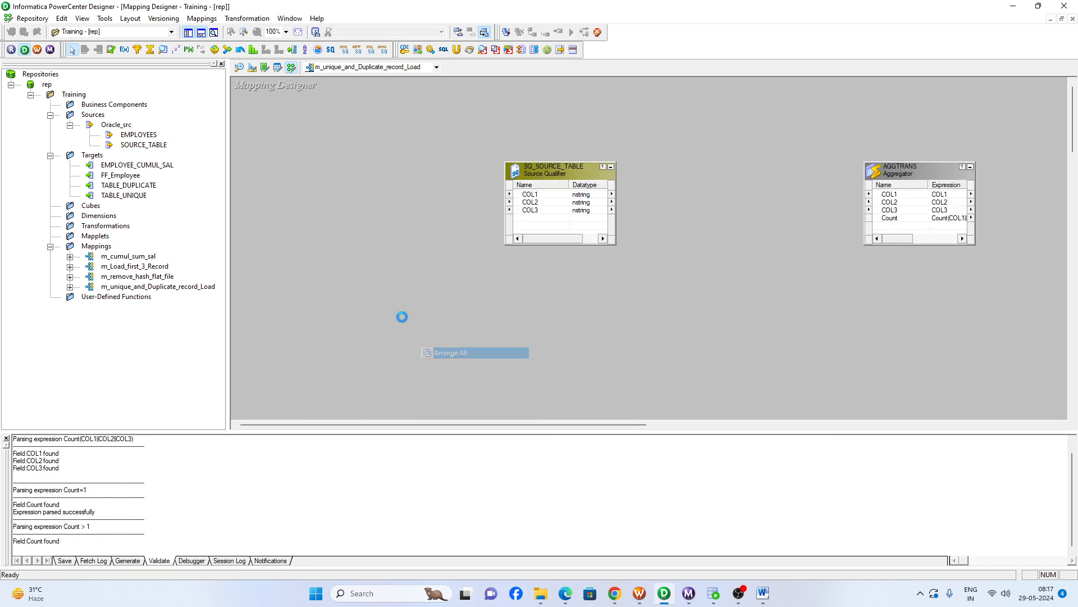
{"action": "left_click_drag", "start_coordinate": [468, 426], "coordinate": [693, 431]}
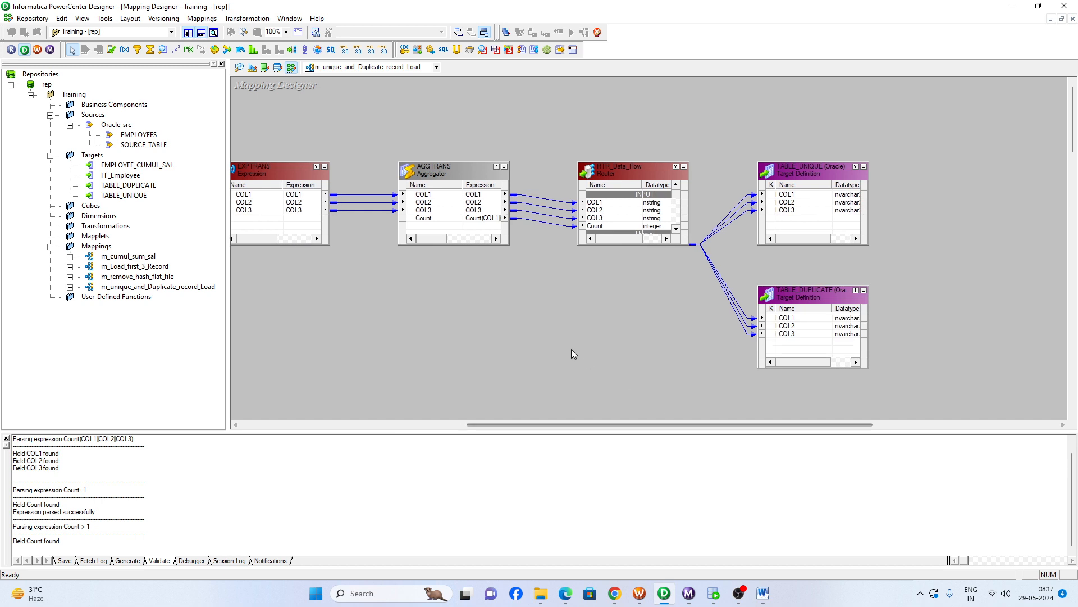
{"action": "key", "text": "ctrl+s"}
- Generate a workflow with a reusable session from the mapping, keeping the default integration service, connections and name prefixes
{"action": "right_click", "coordinate": [446, 273]}
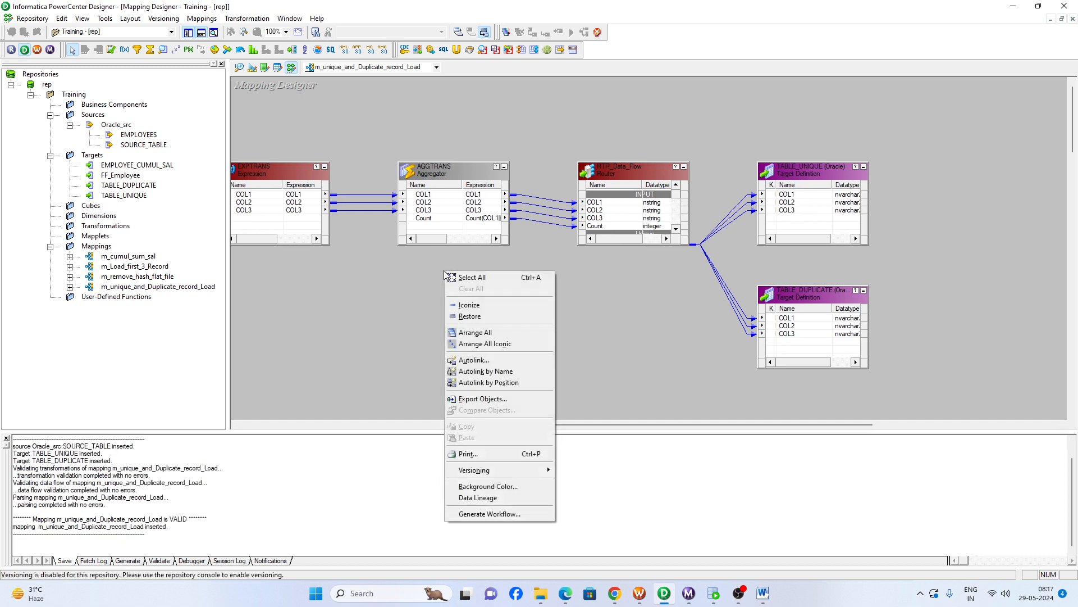
{"action": "left_click", "coordinate": [484, 514]}
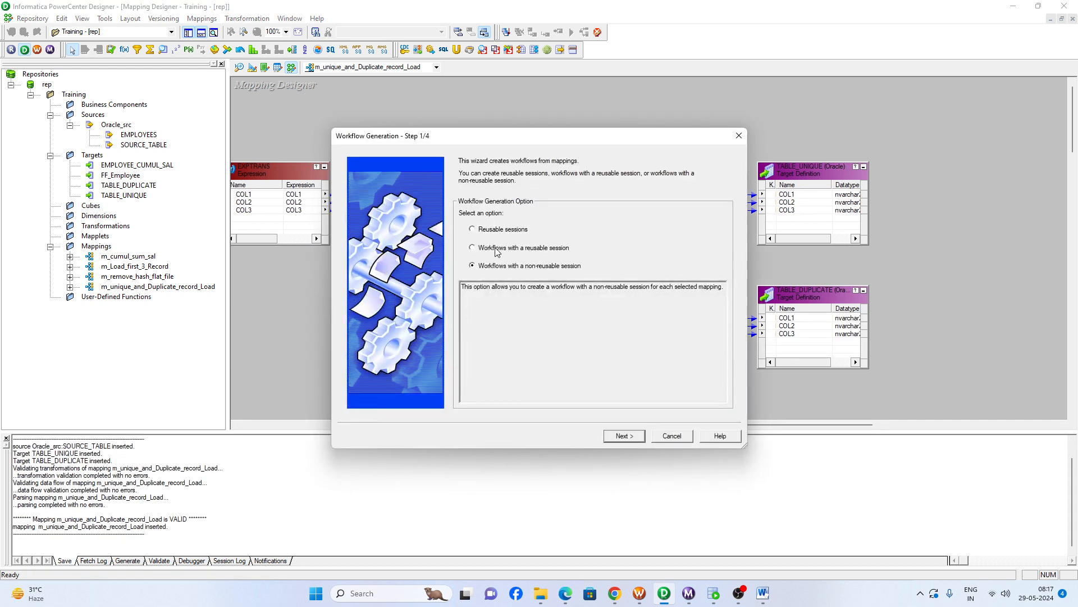
{"action": "left_click", "coordinate": [497, 250]}
{"action": "left_click", "coordinate": [621, 437]}
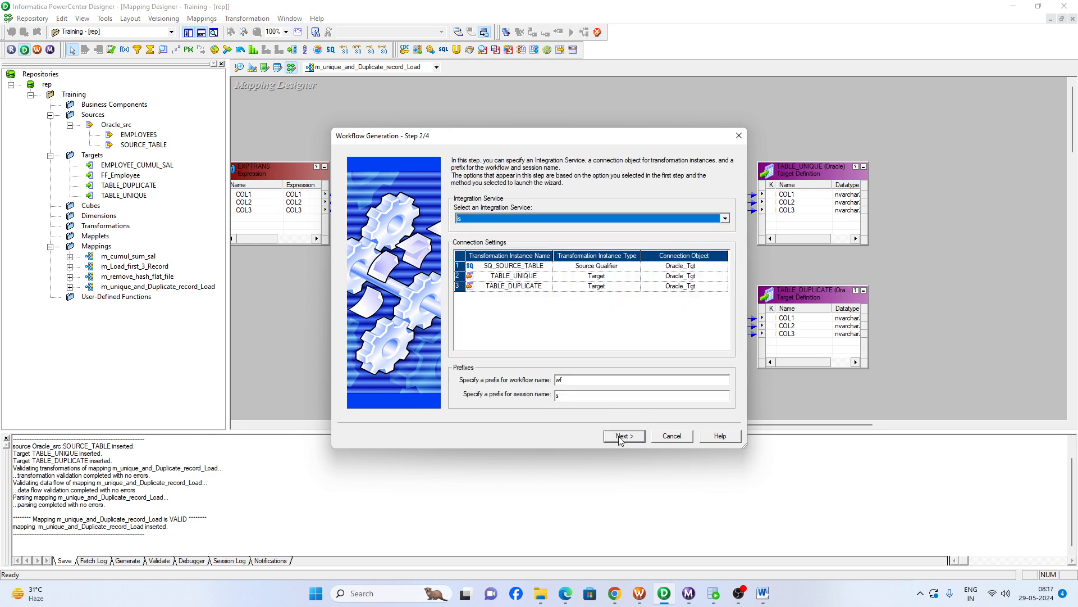
{"action": "left_click", "coordinate": [623, 436]}
{"action": "left_click", "coordinate": [623, 437]}
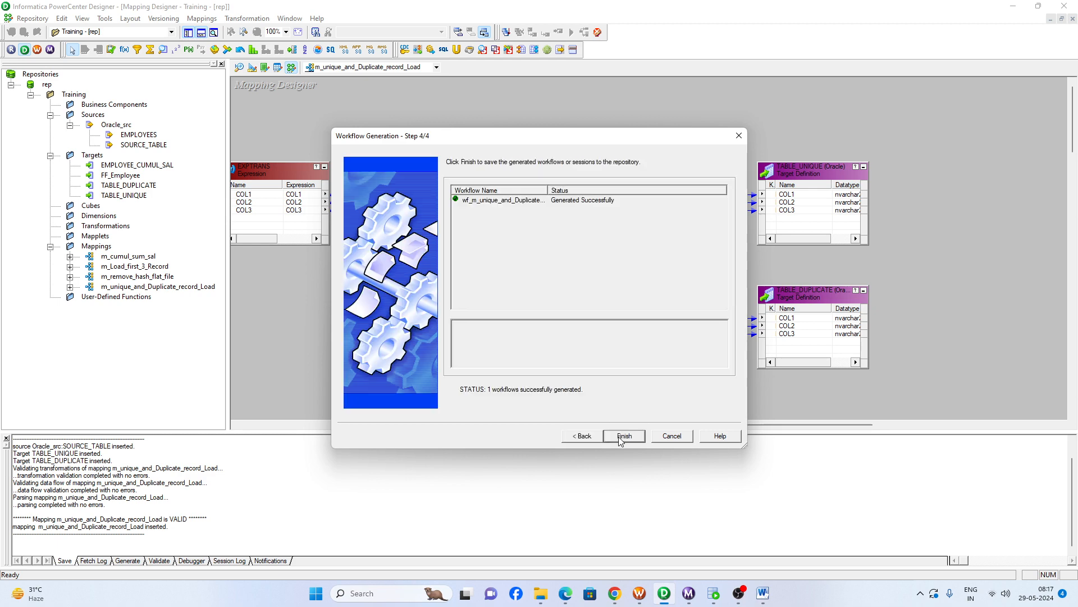
{"action": "left_click", "coordinate": [623, 437]}
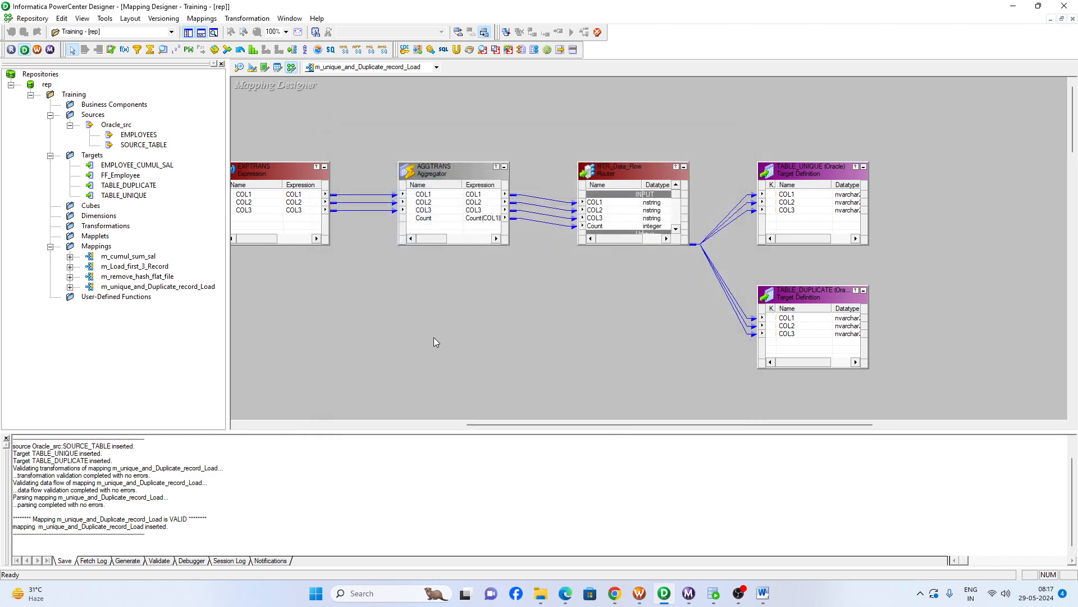
- Switch to Workflow Manager, reconnect the Training folder to refresh it and open wf_m_unique_and_Duplicate_record_Load in the Workflow Designer
{"action": "left_click", "coordinate": [640, 593]}
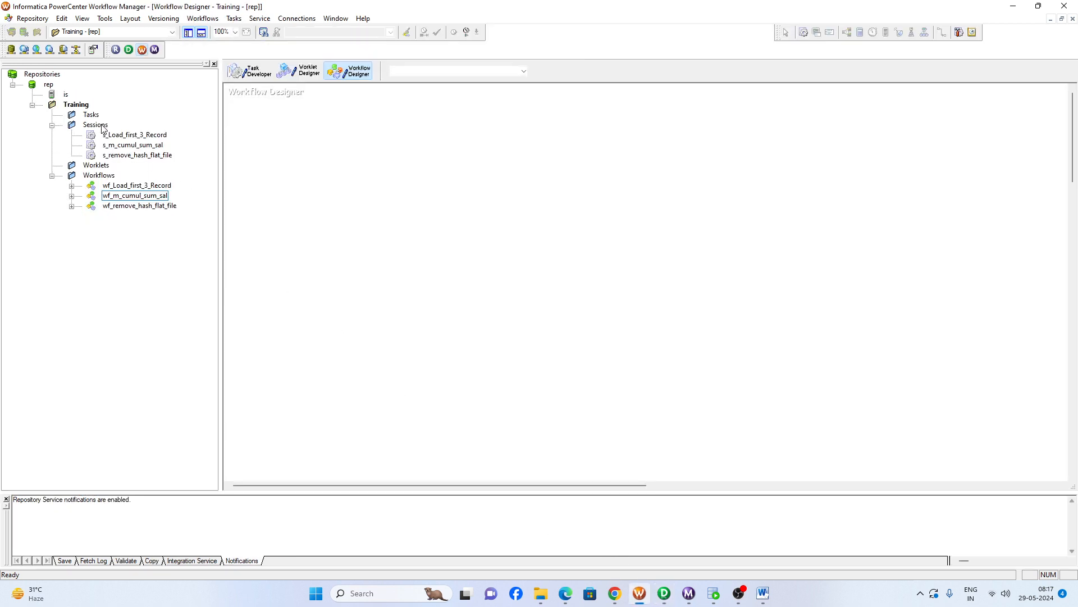
{"action": "right_click", "coordinate": [80, 105]}
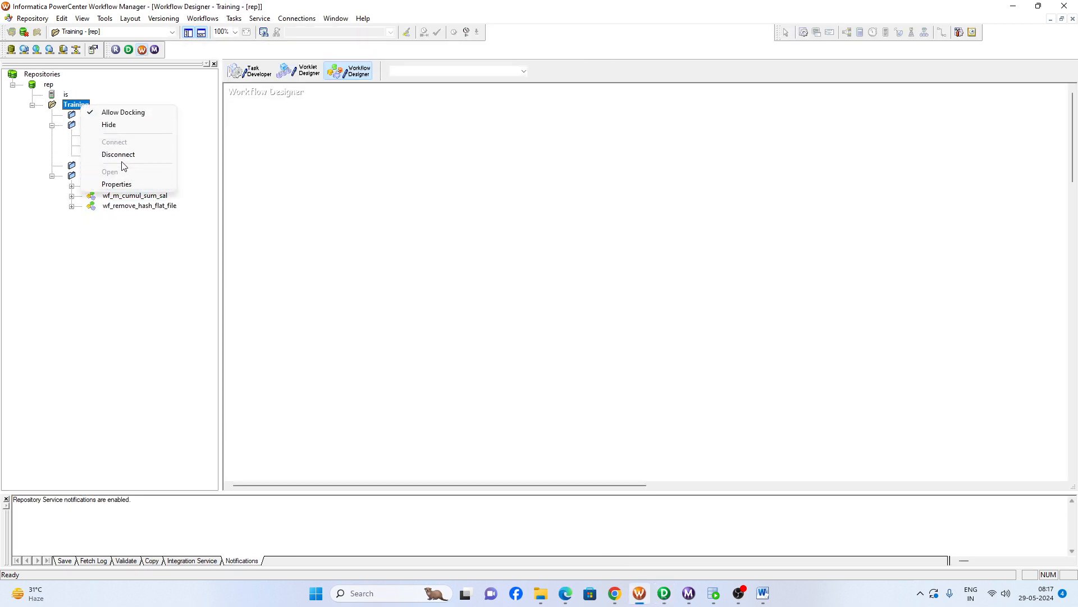
{"action": "left_click", "coordinate": [120, 156]}
{"action": "double_click", "coordinate": [78, 105]}
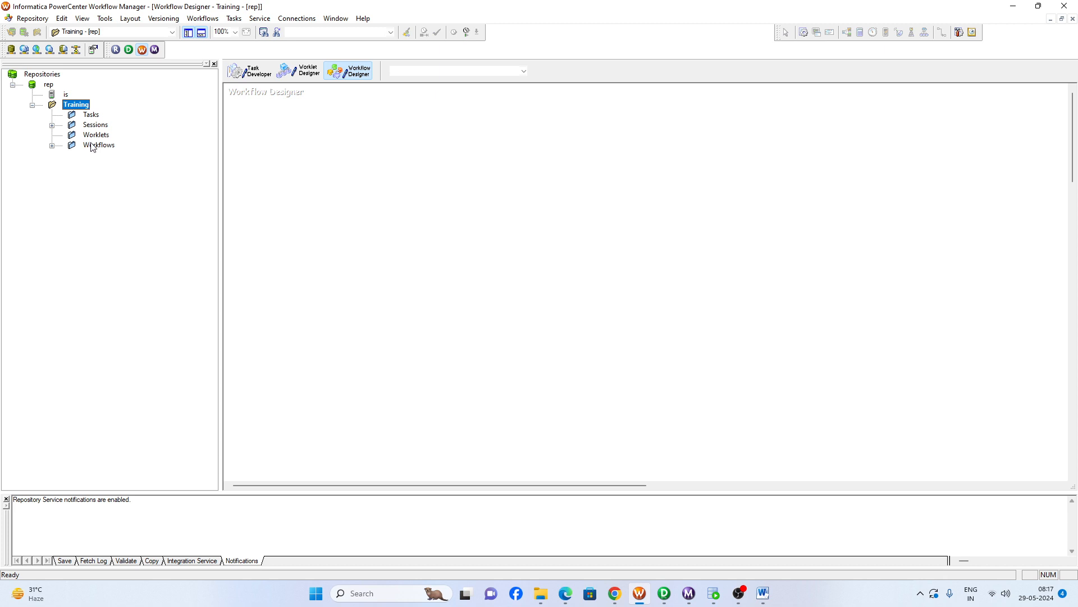
{"action": "double_click", "coordinate": [93, 146]}
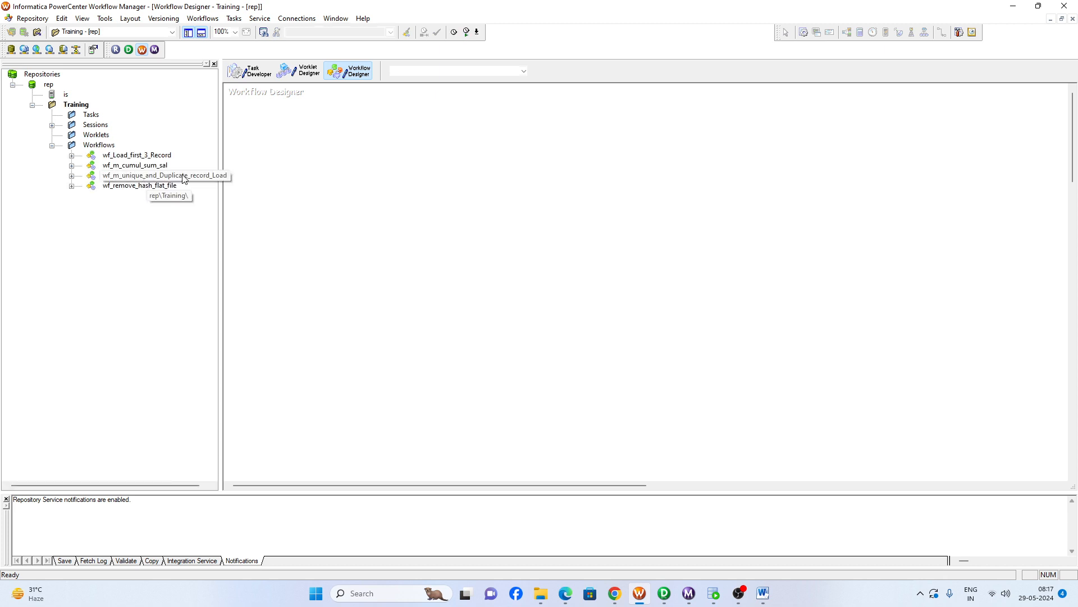
{"action": "left_click_drag", "start_coordinate": [184, 178], "coordinate": [392, 209]}
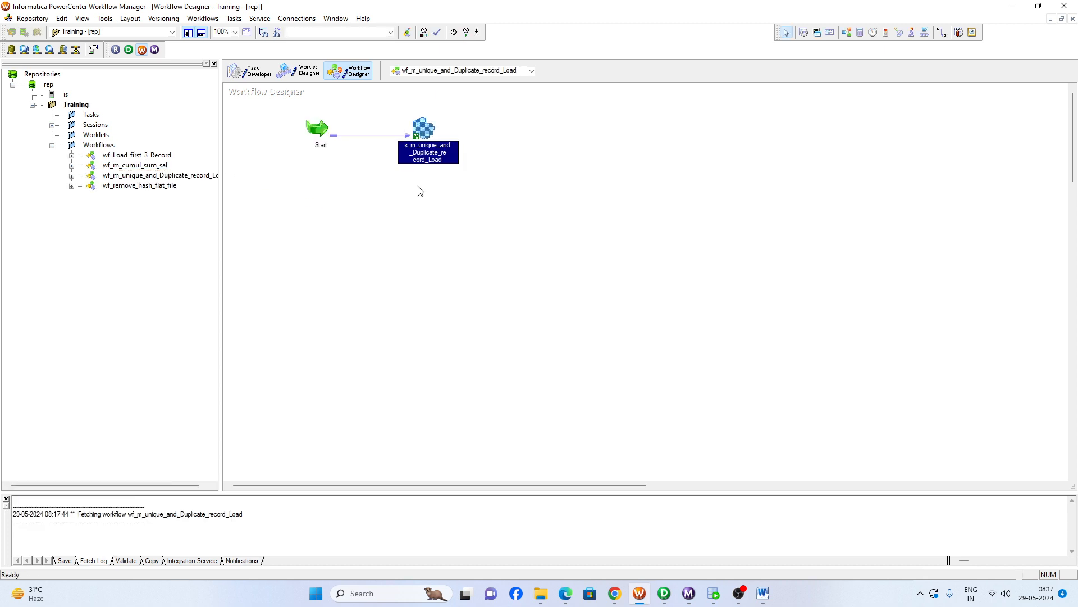
- Set the database connection of SQ_SOURCE_TABLE to Oracle_src in the session's mapping settings
{"action": "double_click", "coordinate": [424, 130]}
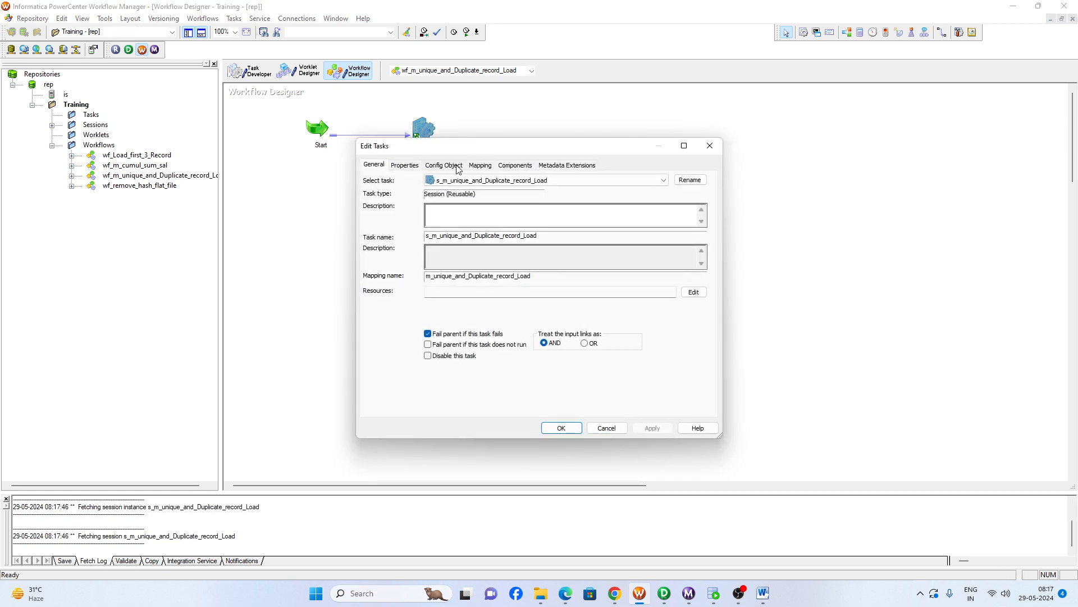
{"action": "left_click", "coordinate": [480, 166]}
{"action": "left_click", "coordinate": [421, 252]}
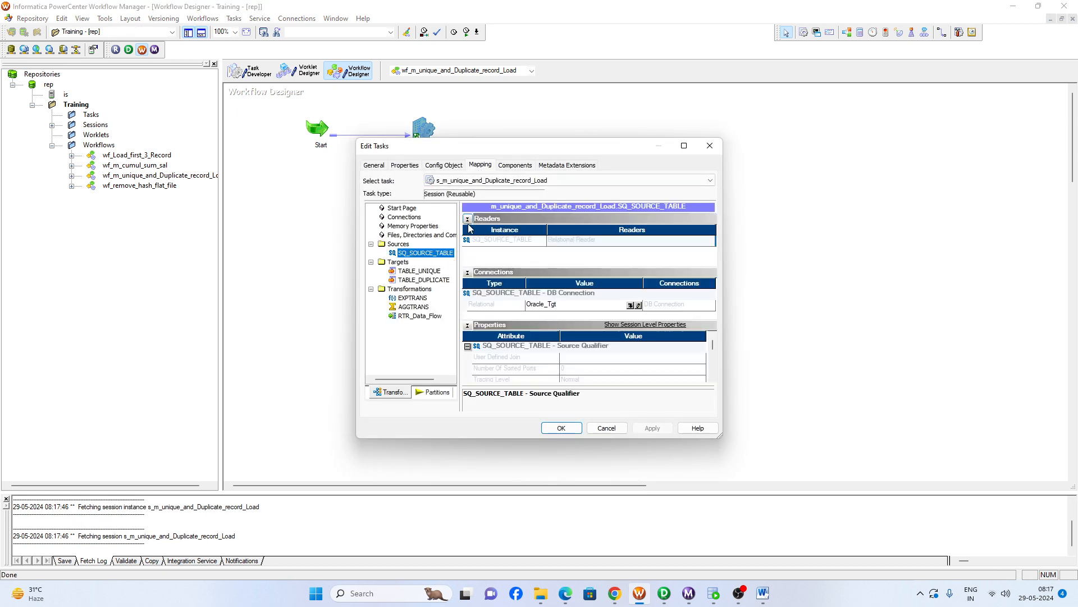
{"action": "left_click", "coordinate": [629, 264]}
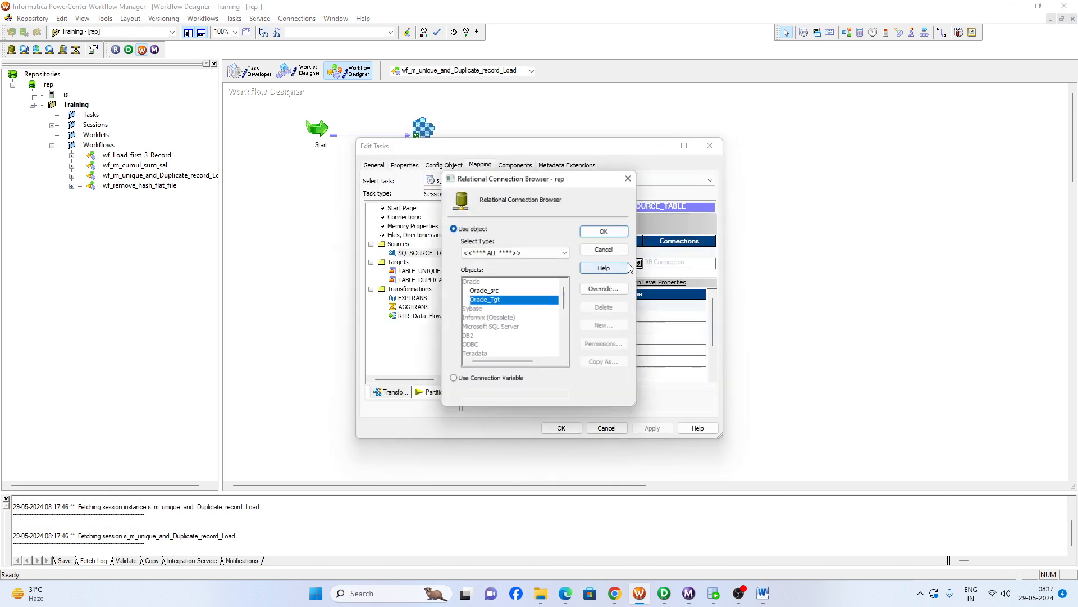
{"action": "left_click", "coordinate": [495, 290]}
{"action": "left_click", "coordinate": [603, 231]}
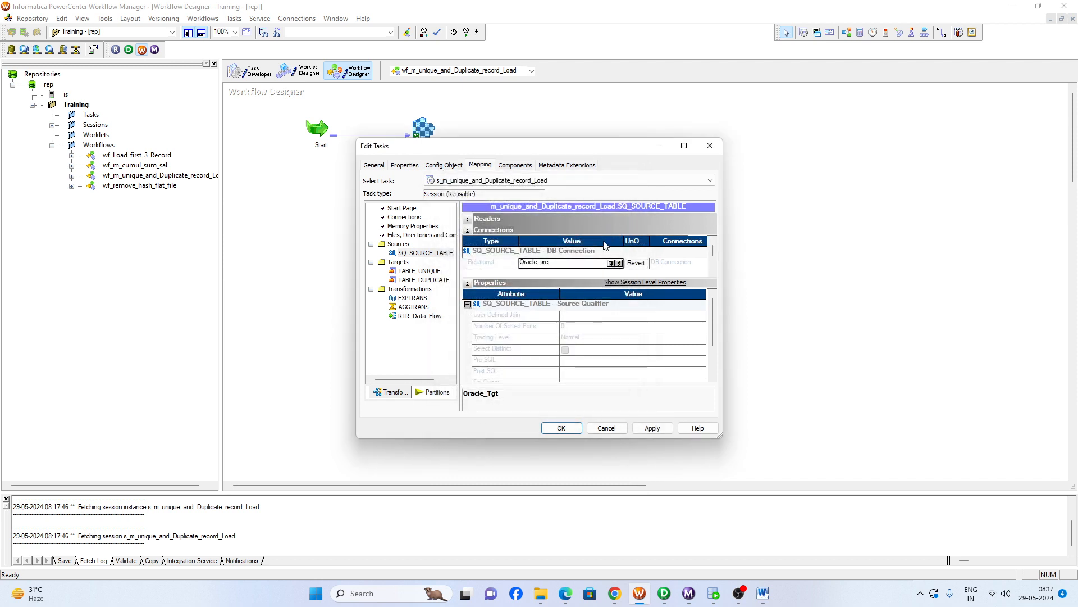
- For the TABLE_UNIQUE target, set the load type to Normal and turn off Update as Update and Delete
{"action": "left_click", "coordinate": [419, 271]}
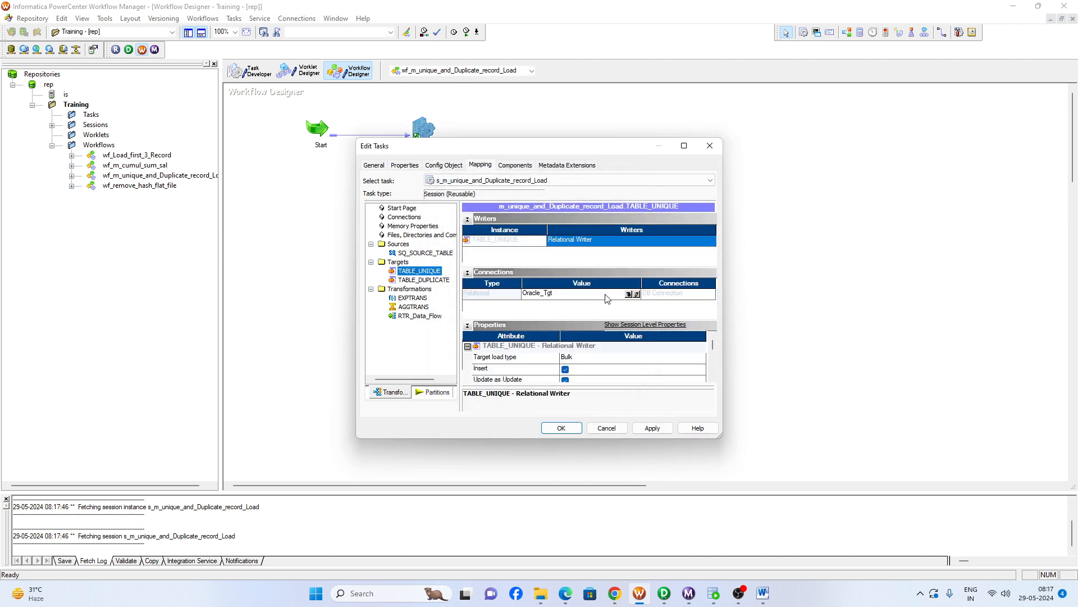
{"action": "left_click", "coordinate": [468, 218]}
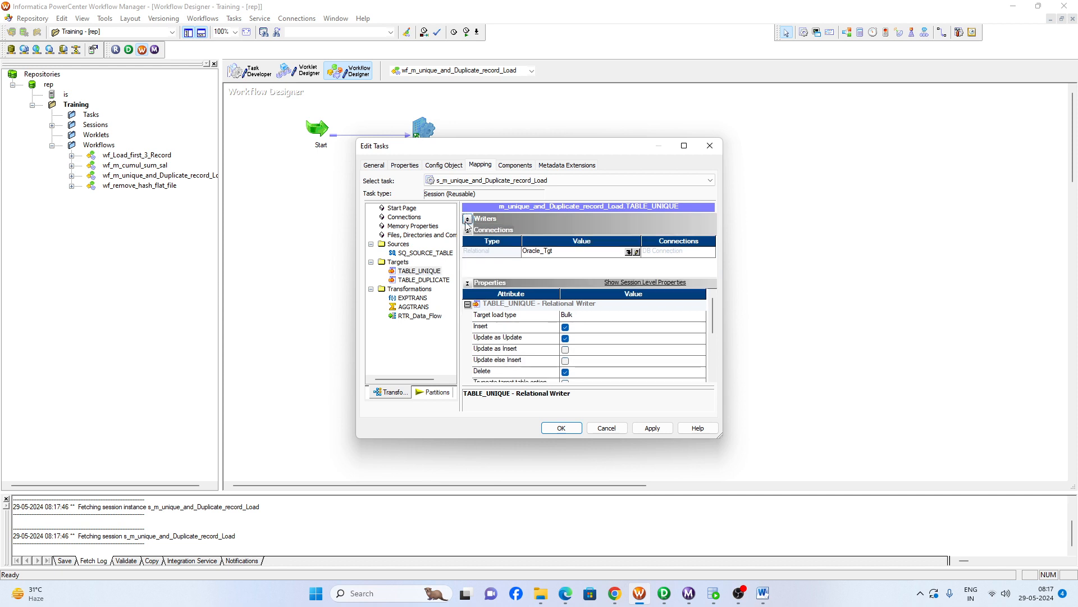
{"action": "left_click", "coordinate": [587, 316]}
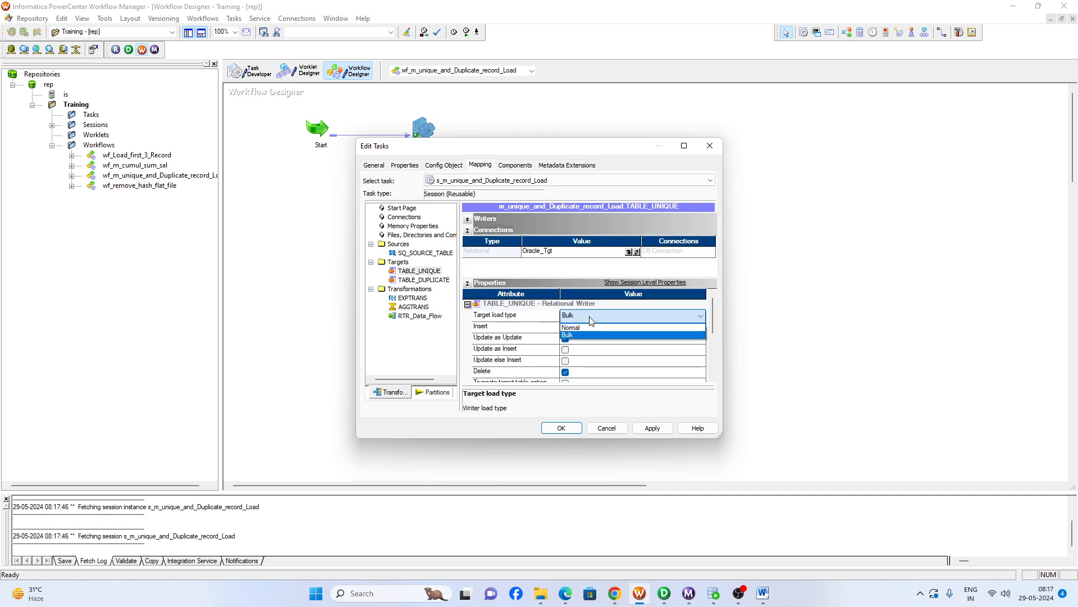
{"action": "left_click", "coordinate": [579, 330]}
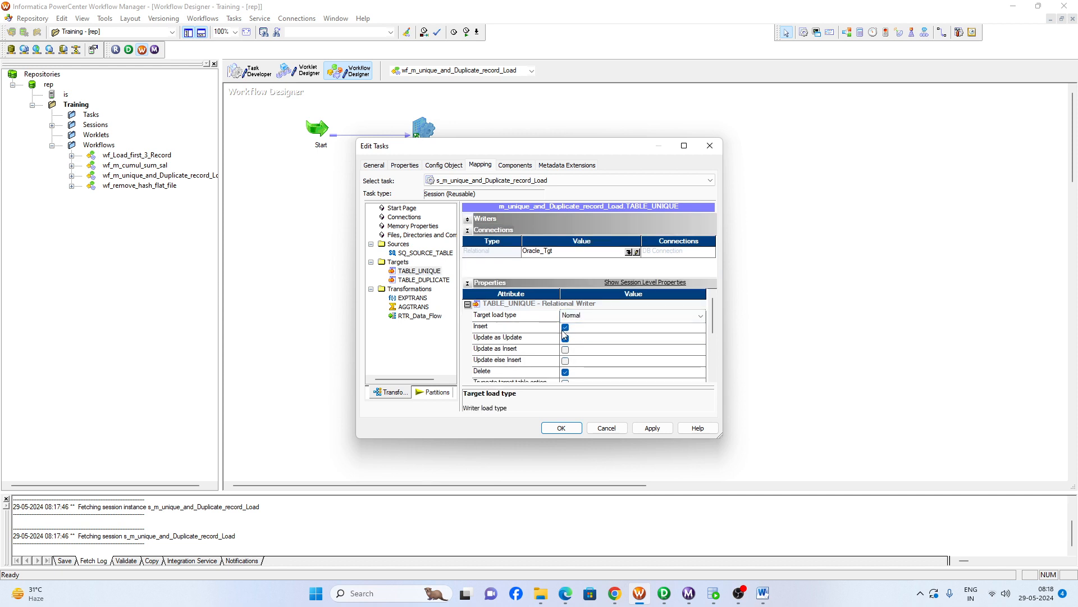
{"action": "left_click", "coordinate": [567, 340]}
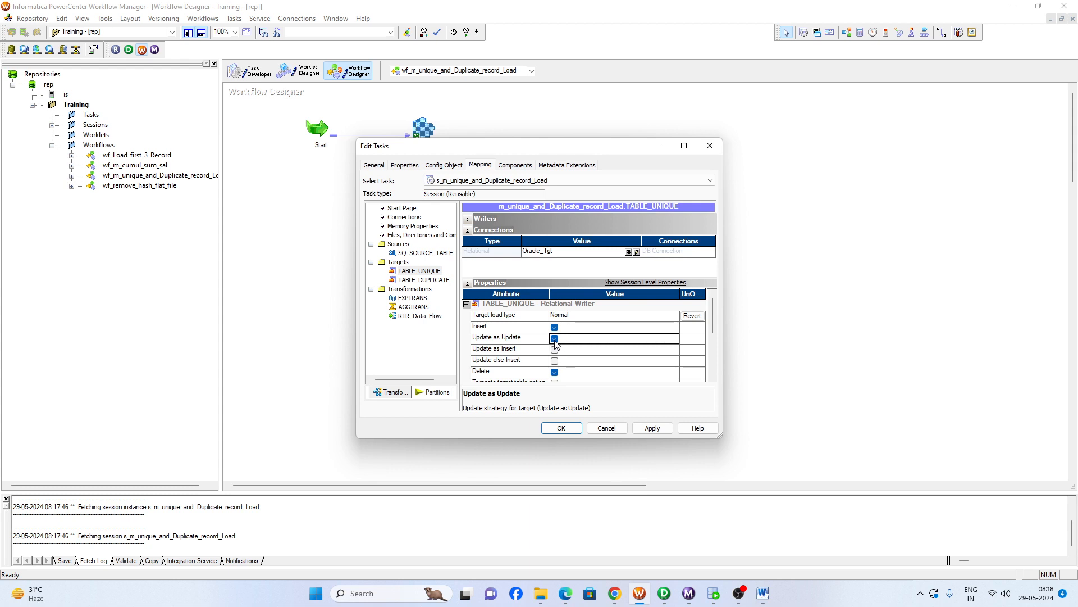
{"action": "left_click", "coordinate": [556, 372]}
{"action": "scroll", "coordinate": [590, 352], "scroll_direction": "down", "scroll_amount": 3}
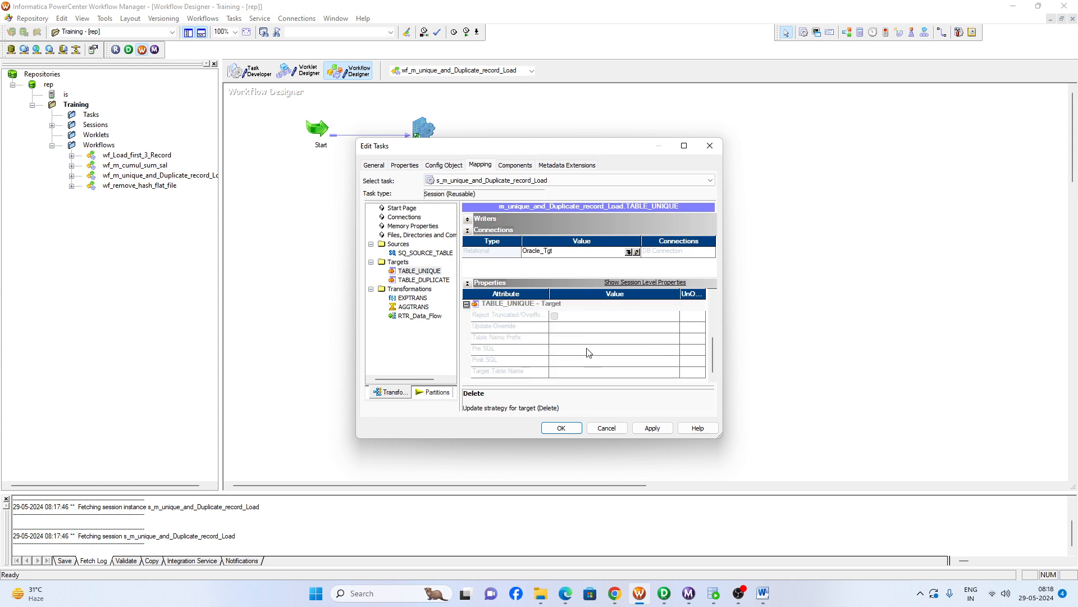
- For TABLE_DUPLICATE, set the load type to Normal, turn off Update as Update and Delete, and save the workflow
{"action": "left_click", "coordinate": [418, 280]}
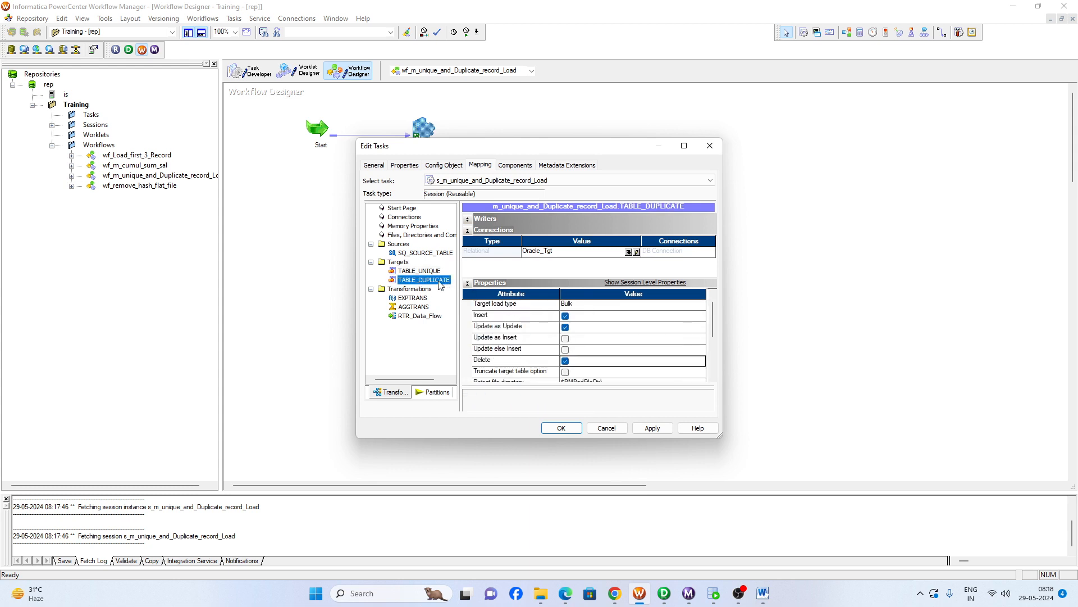
{"action": "left_click", "coordinate": [572, 305]}
{"action": "left_click", "coordinate": [571, 316]}
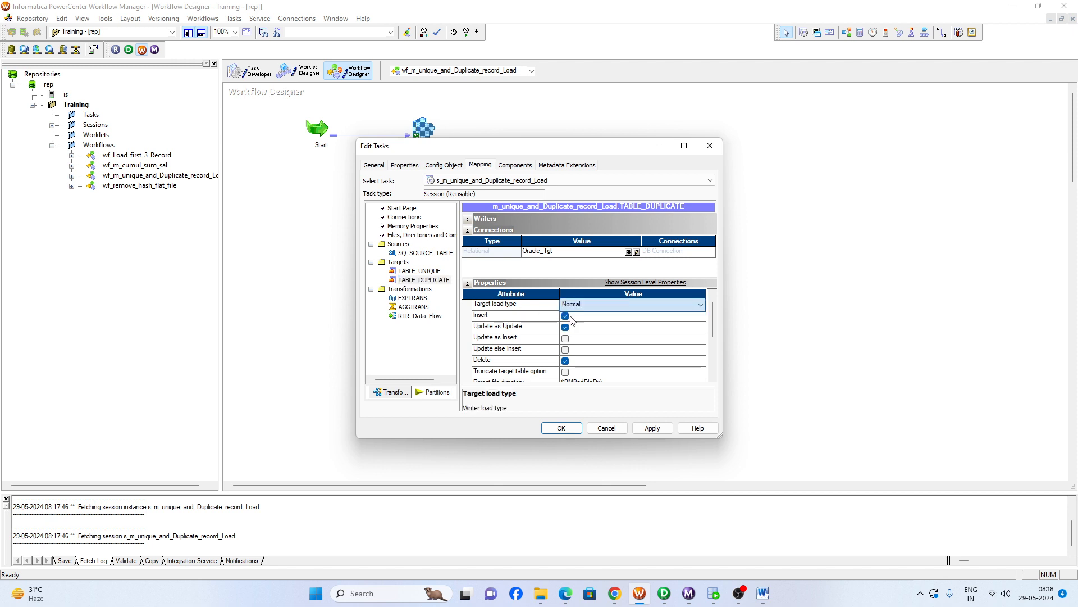
{"action": "left_click", "coordinate": [555, 328]}
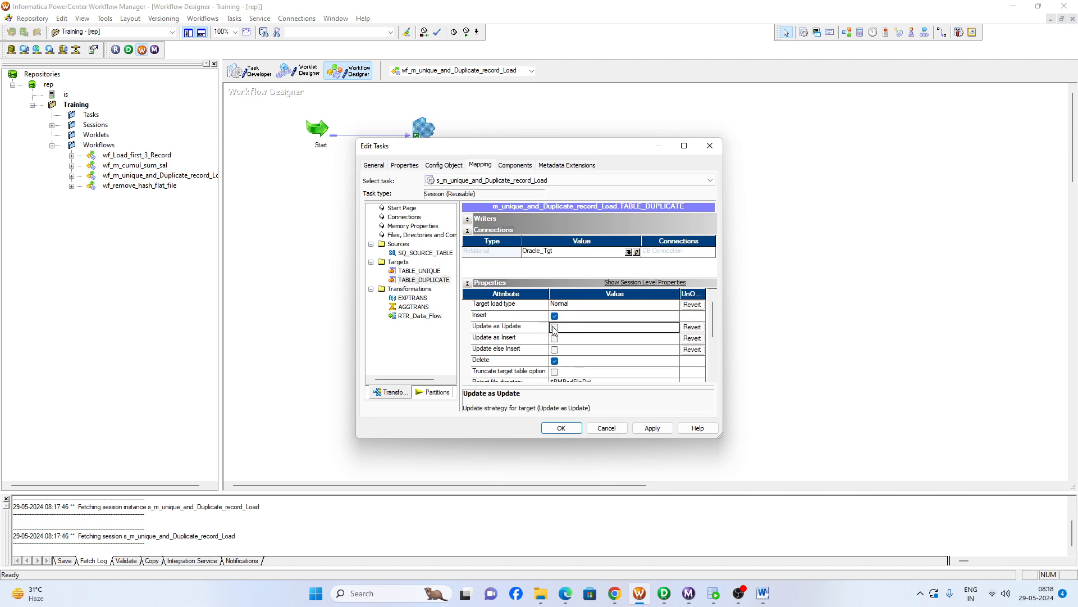
{"action": "left_click", "coordinate": [554, 361]}
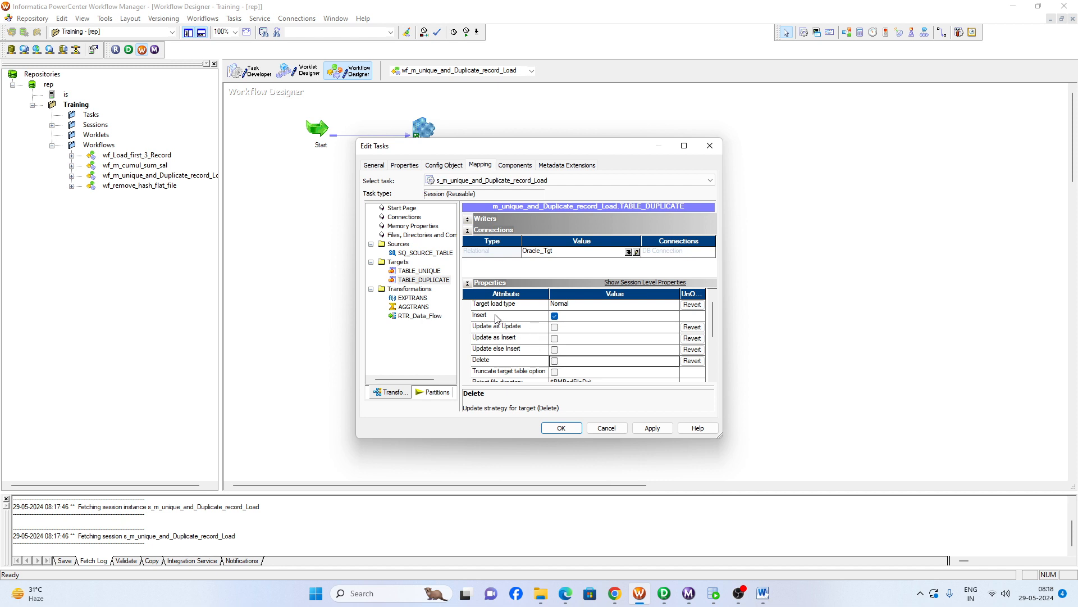
{"action": "left_click", "coordinate": [561, 428]}
{"action": "left_click", "coordinate": [289, 274]}
{"action": "key", "text": "ctrl+s"}
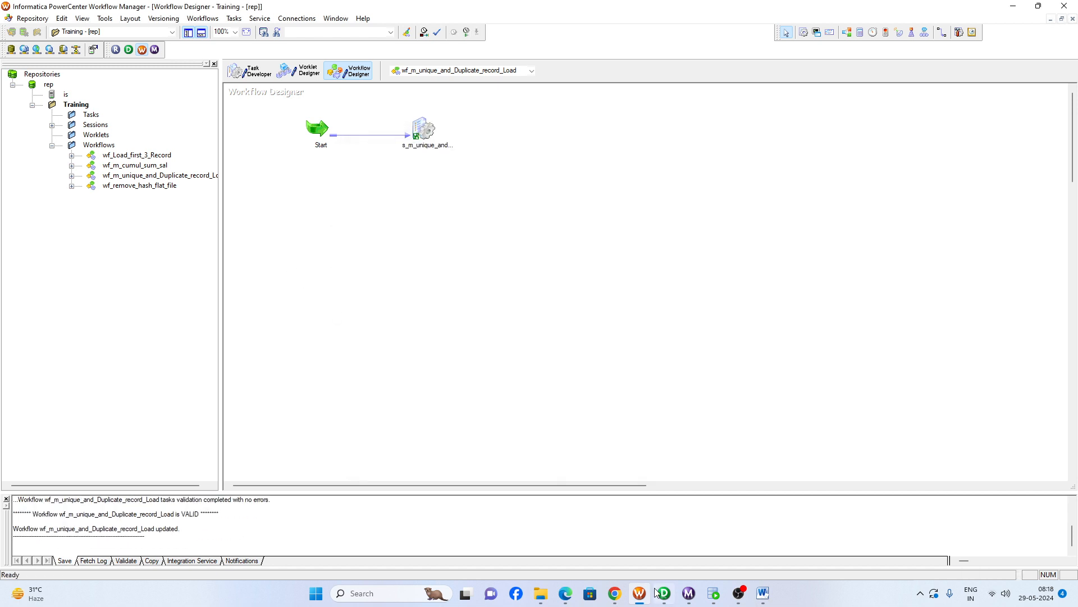
- Switch to Oracle SQL Developer and examine the duplicated and single rows in the SOURCE_TABLE data
{"action": "left_click", "coordinate": [713, 593]}
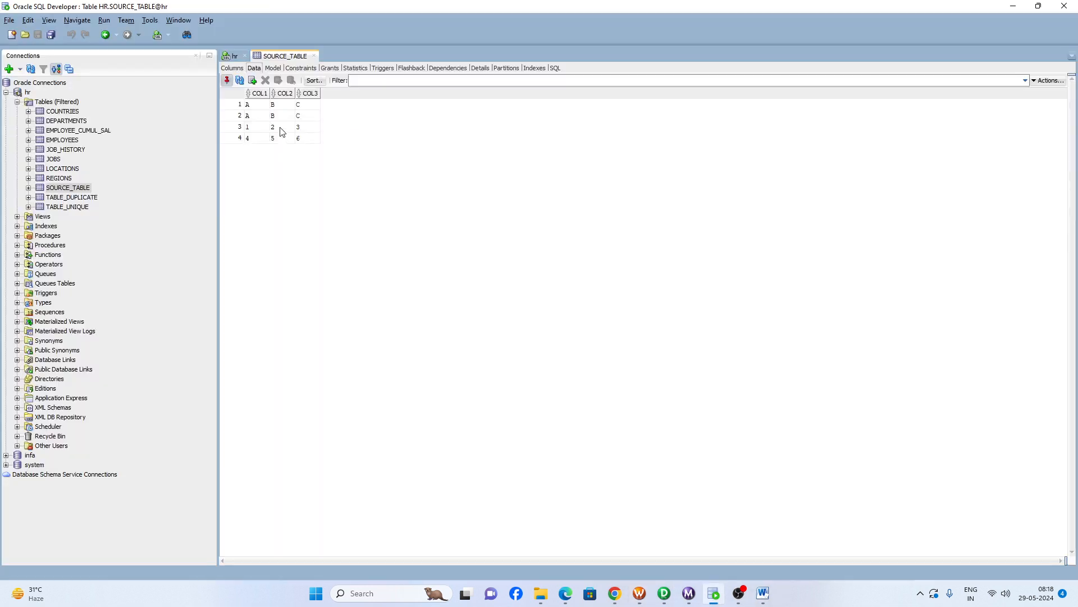
{"action": "left_click_drag", "start_coordinate": [254, 117], "coordinate": [282, 149]}
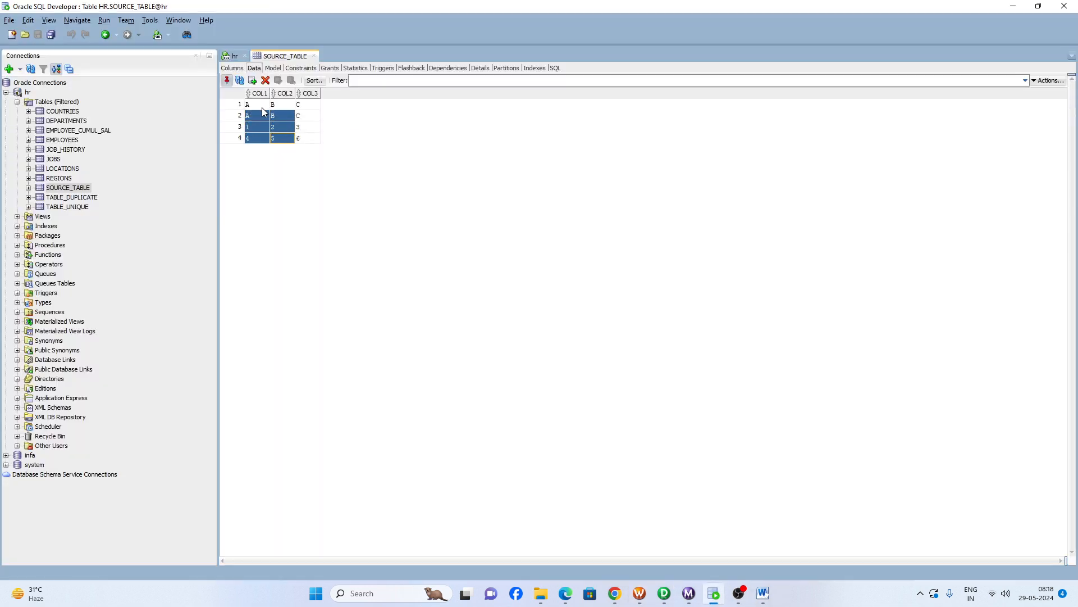
{"action": "left_click", "coordinate": [262, 106]}
{"action": "left_click", "coordinate": [296, 142], "text": "shift"}
{"action": "left_click", "coordinate": [258, 105]}
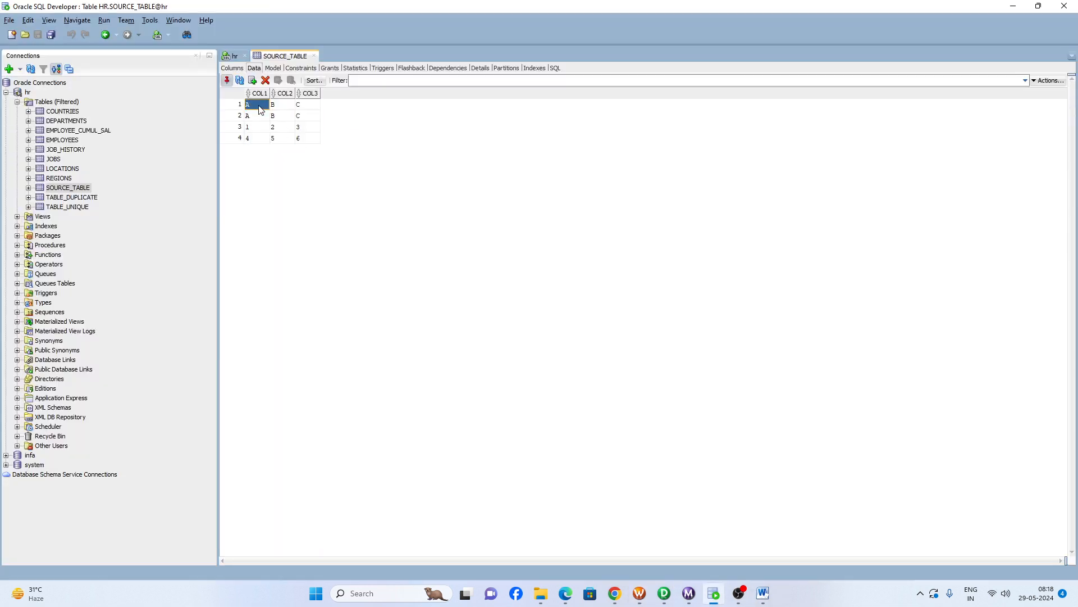
{"action": "left_click", "coordinate": [315, 118], "text": "shift"}
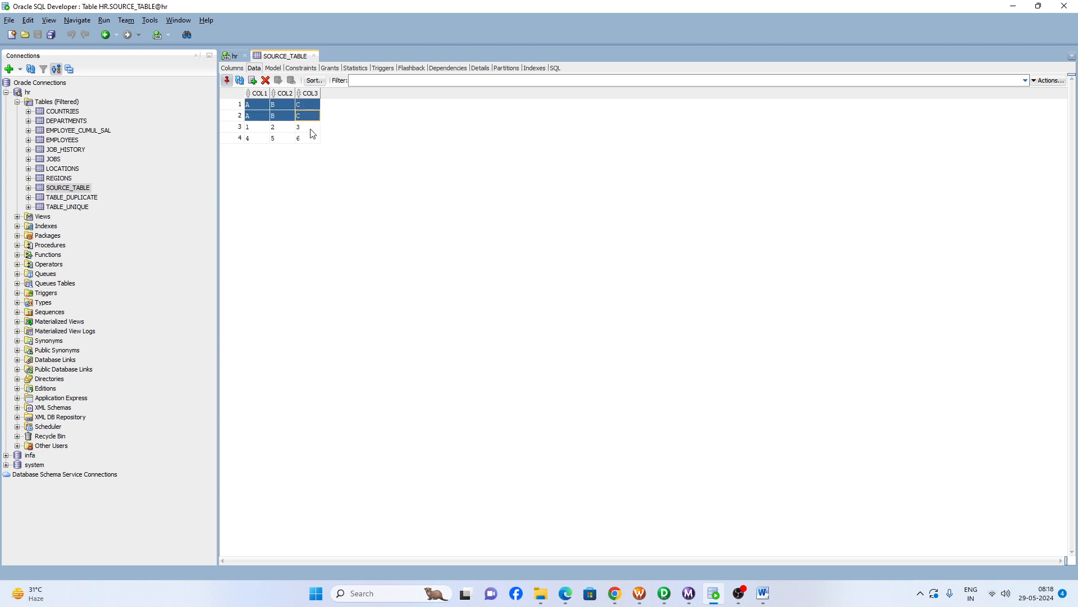
{"action": "left_click_drag", "start_coordinate": [252, 127], "coordinate": [330, 130]}
{"action": "left_click", "coordinate": [266, 141]}
{"action": "left_click_drag", "start_coordinate": [266, 141], "coordinate": [325, 141]}
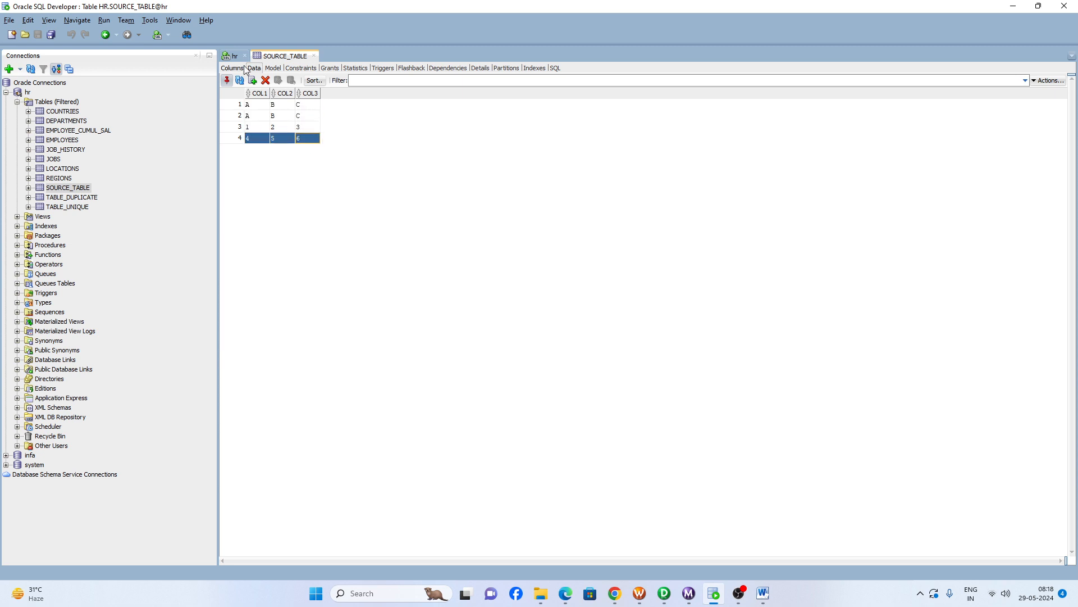
- Open the data of TABLE_DUPLICATE and TABLE_UNIQUE to check both target tables before the load
{"action": "left_click", "coordinate": [56, 198]}
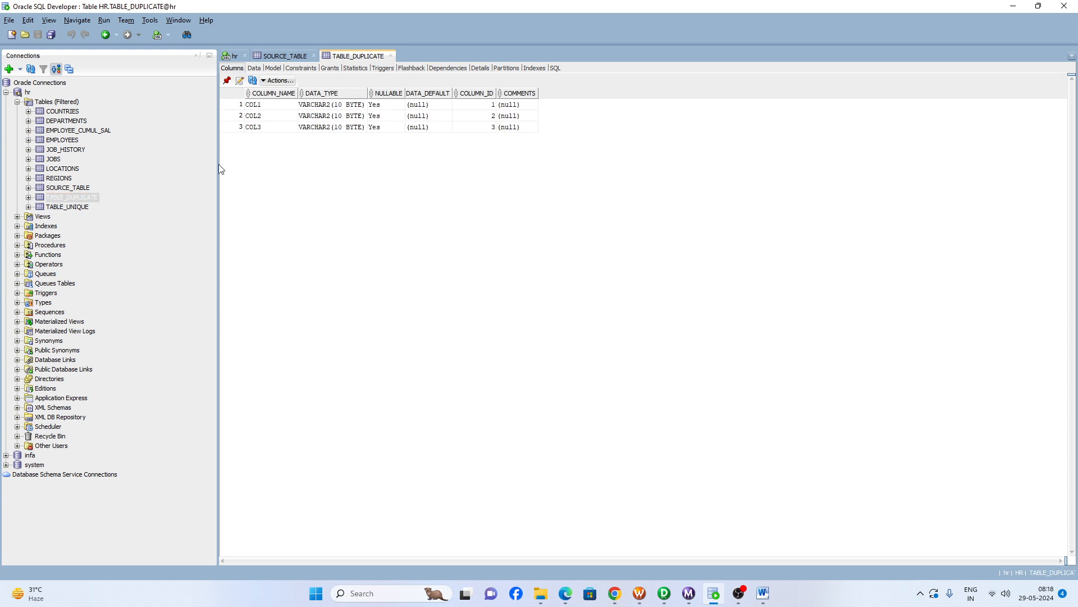
{"action": "left_click", "coordinate": [253, 69]}
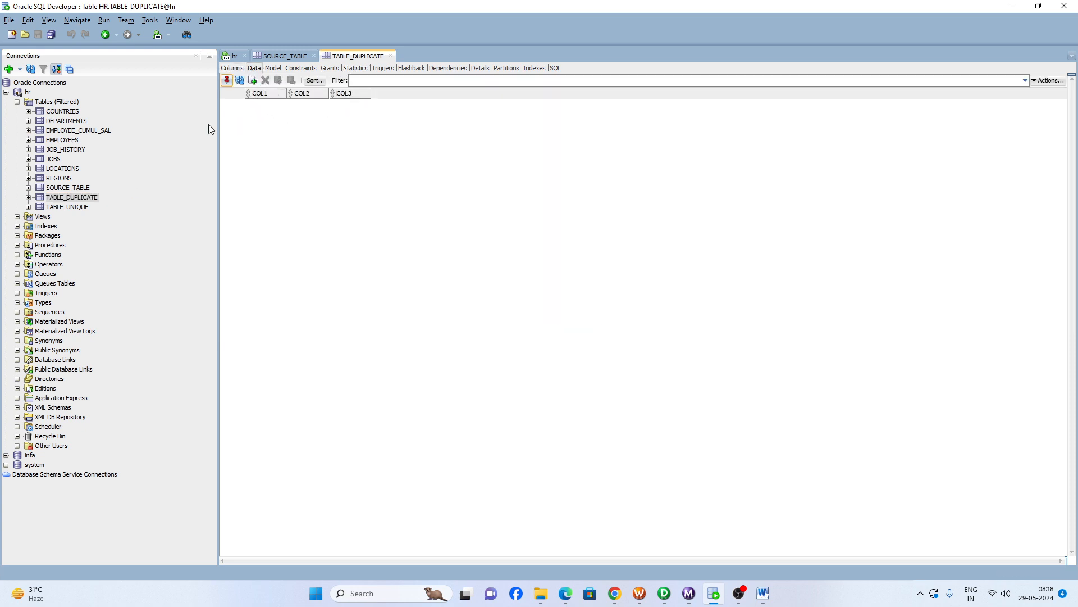
{"action": "left_click", "coordinate": [82, 207]}
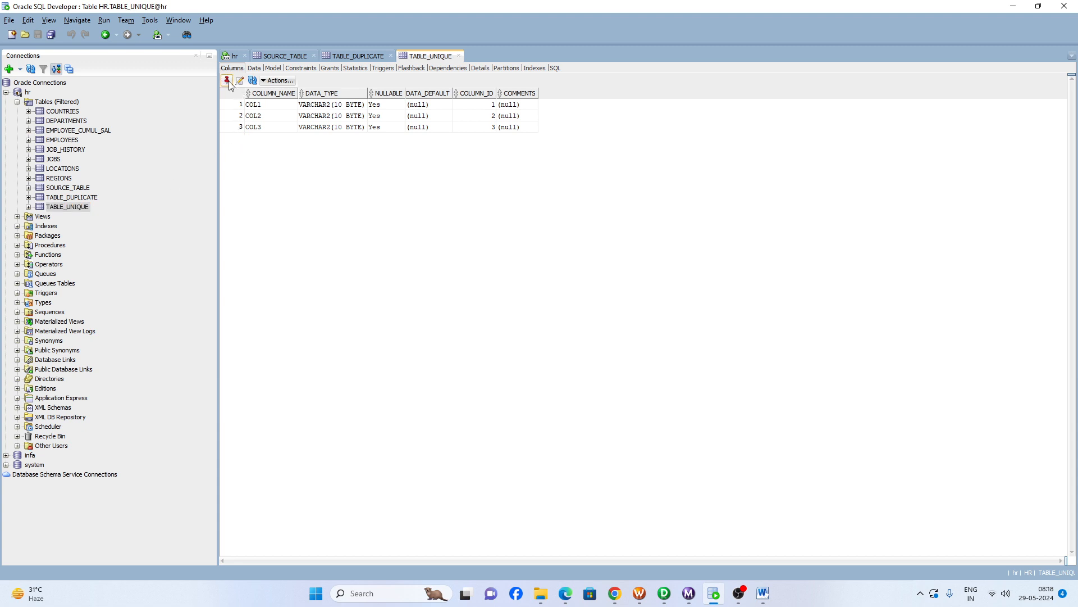
{"action": "left_click", "coordinate": [253, 70]}
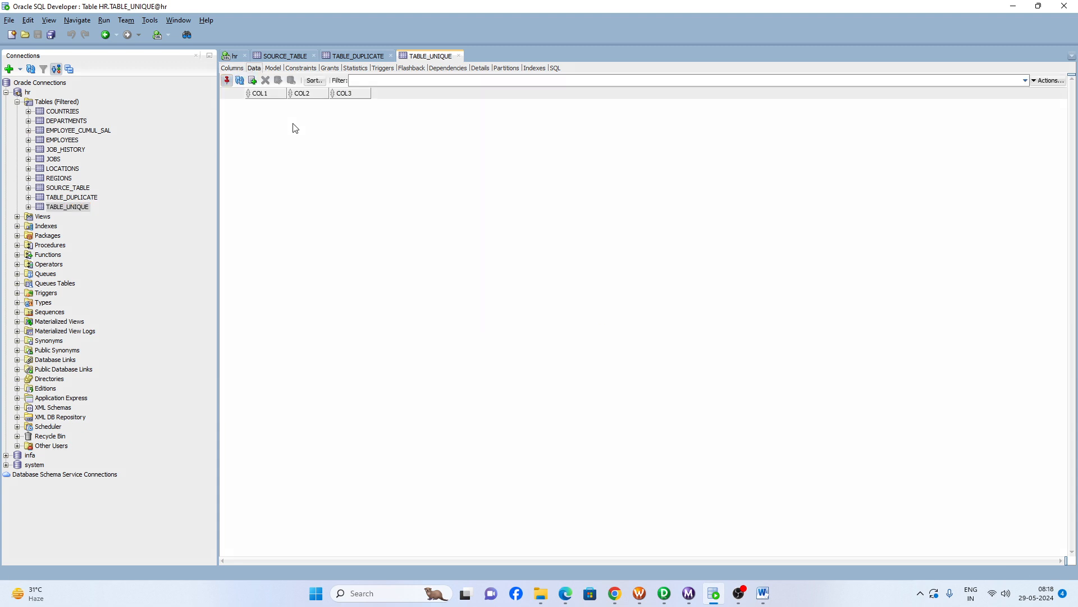
- Switch to Workflow Manager and start the workflow wf_m_unique_and_Duplicate_record_Load
{"action": "left_click", "coordinate": [641, 594]}
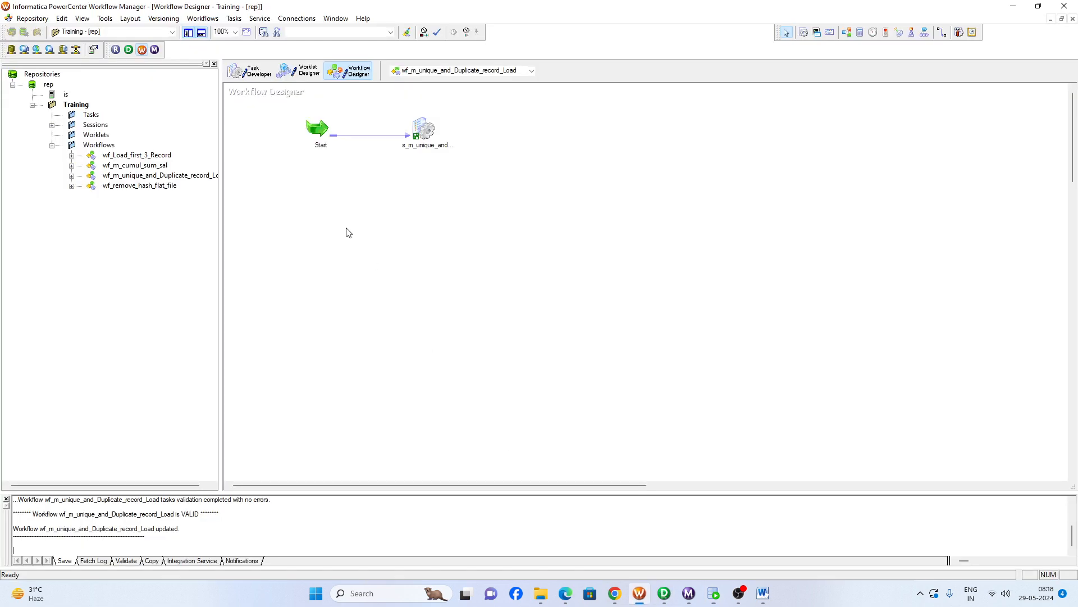
{"action": "right_click", "coordinate": [340, 205]}
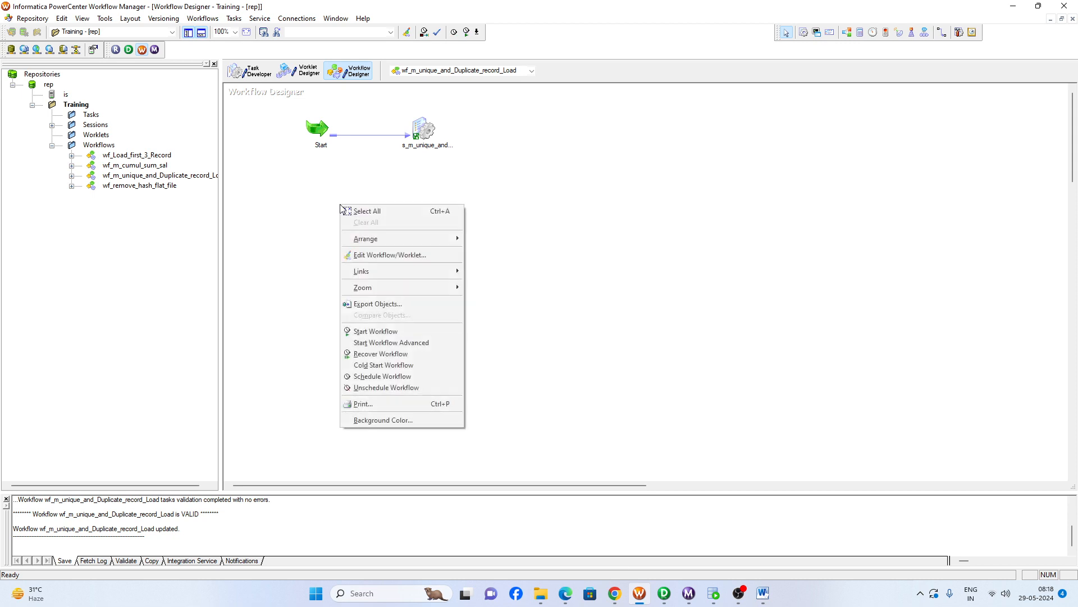
{"action": "left_click", "coordinate": [366, 331]}
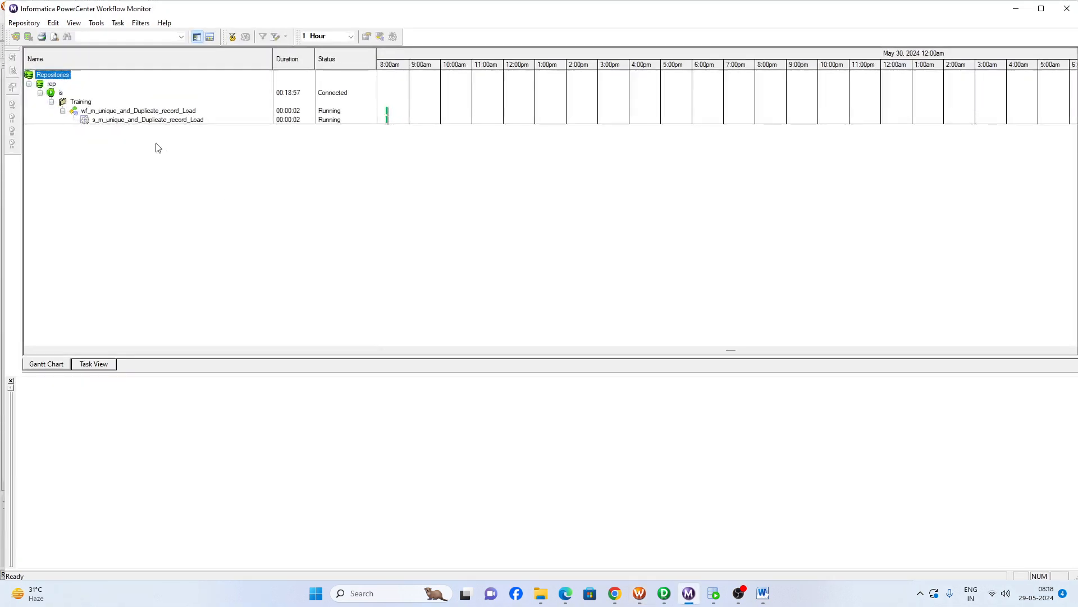
- In Workflow Monitor, examine the source/target statistics of s_m_unique_and_Duplicate_record_Load for TABLE_UNIQUE, TABLE_DUPLICATE and SQ_SOURCE_TABLE
{"action": "left_click", "coordinate": [124, 120]}
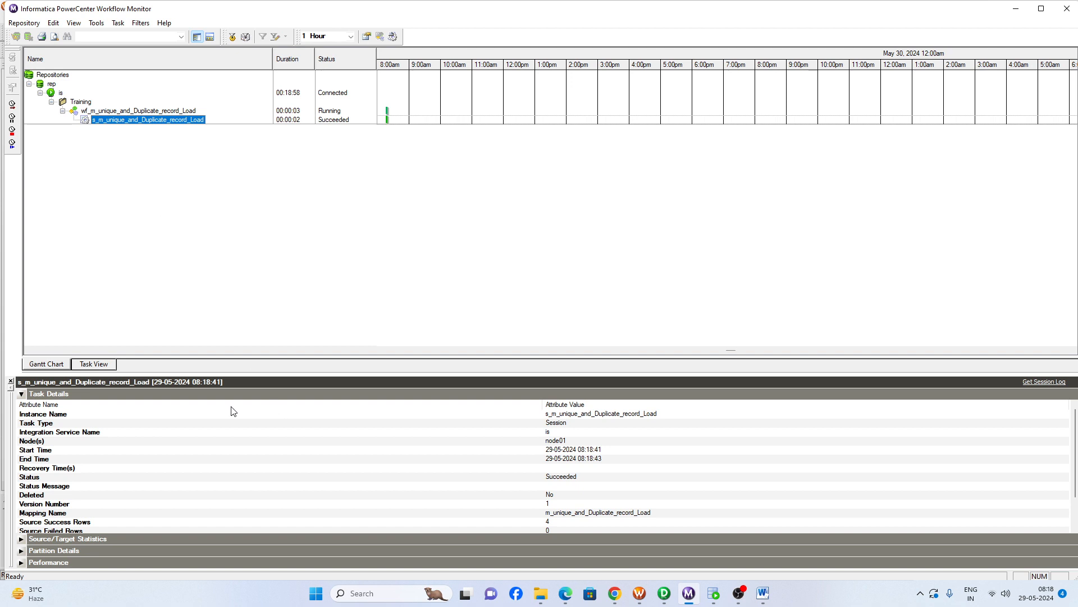
{"action": "left_click", "coordinate": [21, 394]}
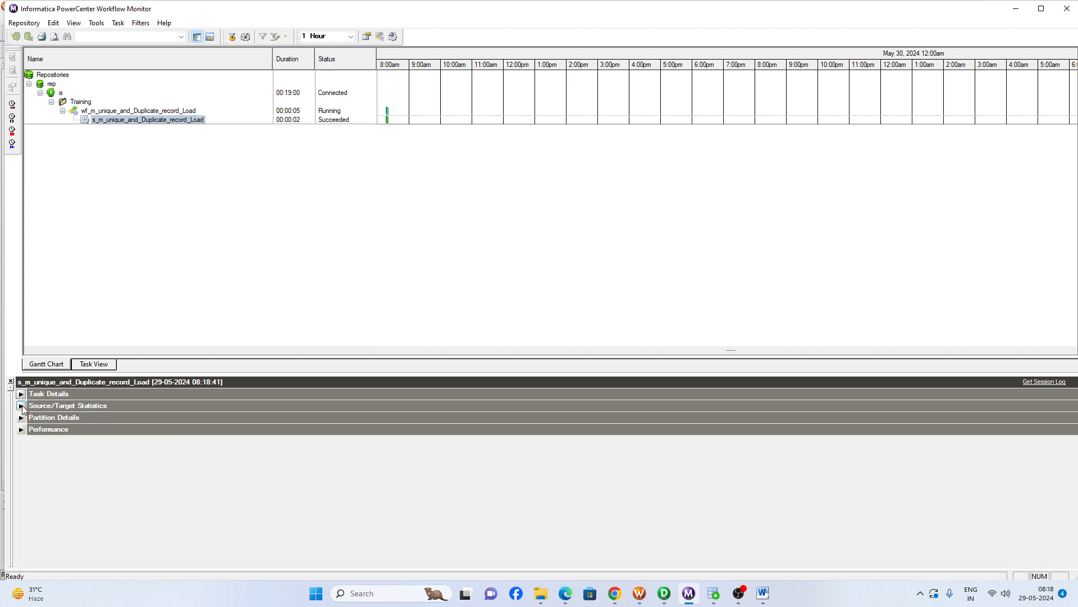
{"action": "left_click", "coordinate": [21, 405]}
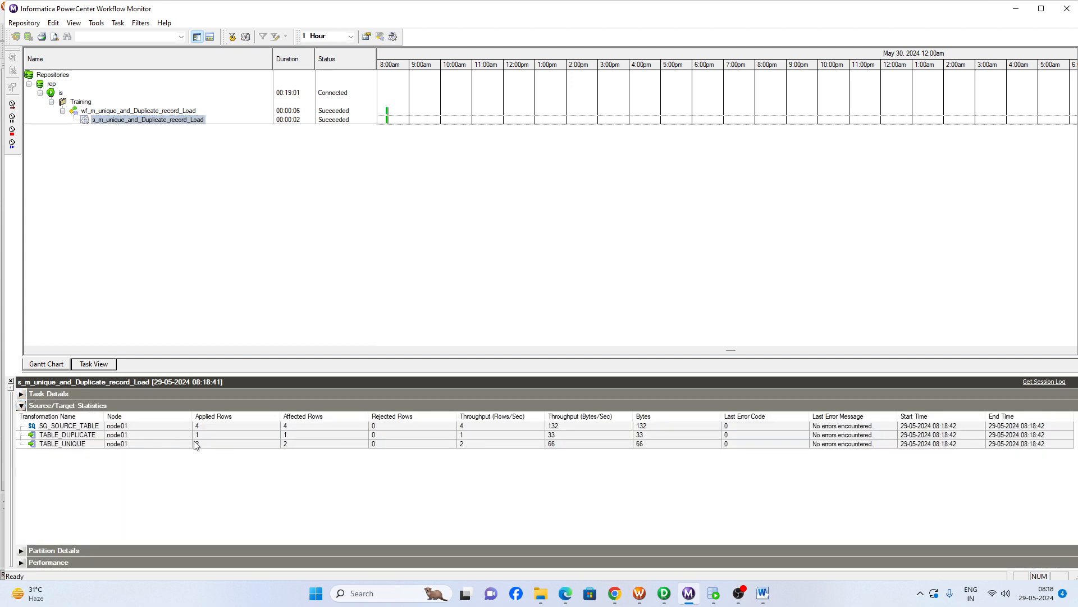
{"action": "left_click", "coordinate": [56, 444]}
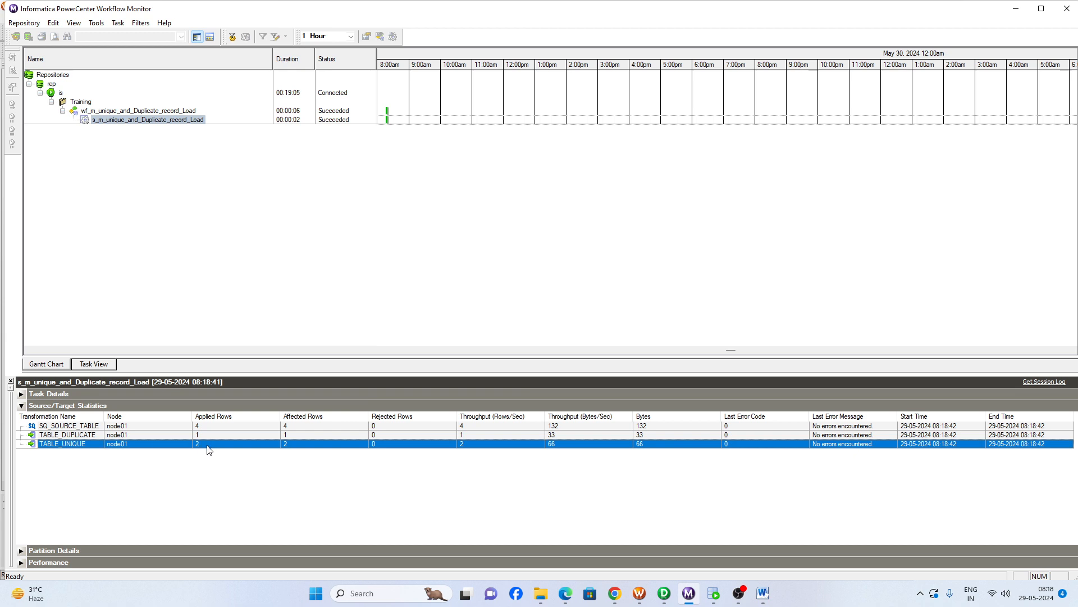
{"action": "left_click", "coordinate": [80, 436]}
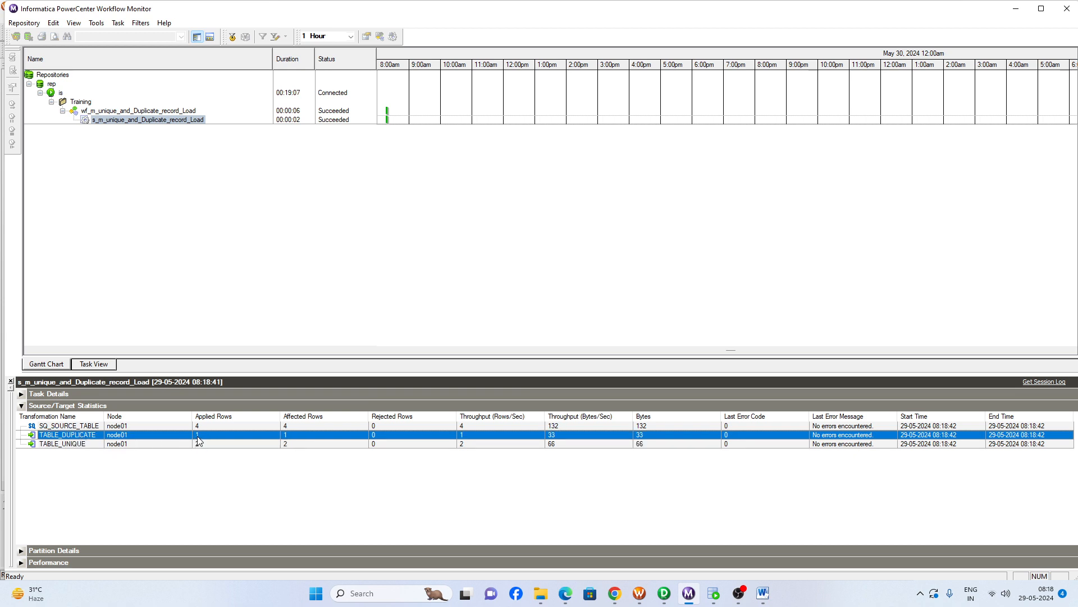
{"action": "left_click", "coordinate": [83, 427]}
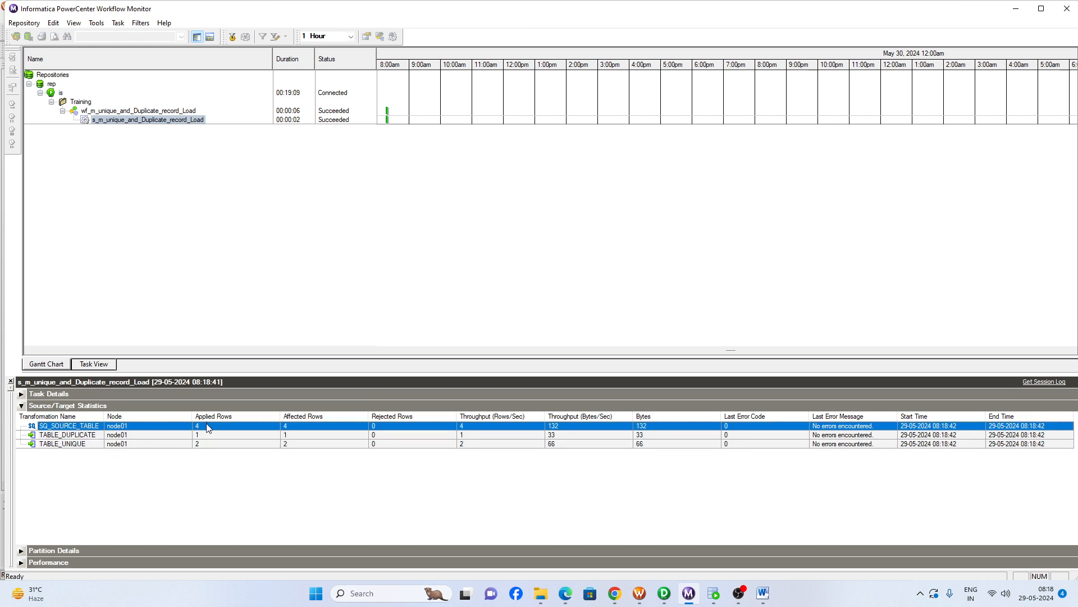
- Switch to Oracle SQL Developer, refresh the data of TABLE_UNIQUE and TABLE_DUPLICATE, and check the loaded rows
{"action": "left_click", "coordinate": [714, 593]}
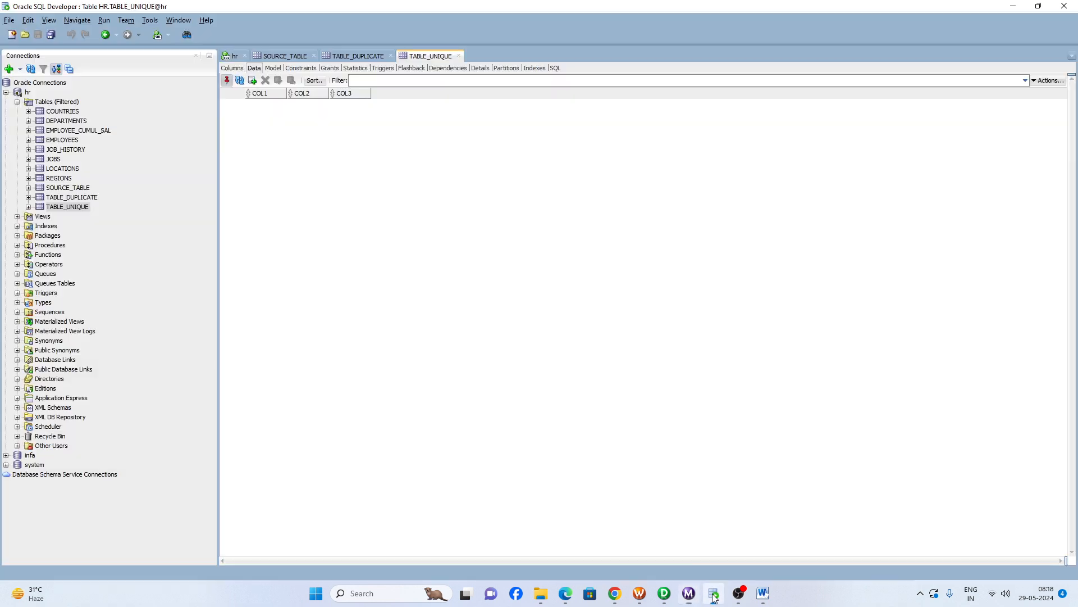
{"action": "left_click", "coordinate": [238, 81]}
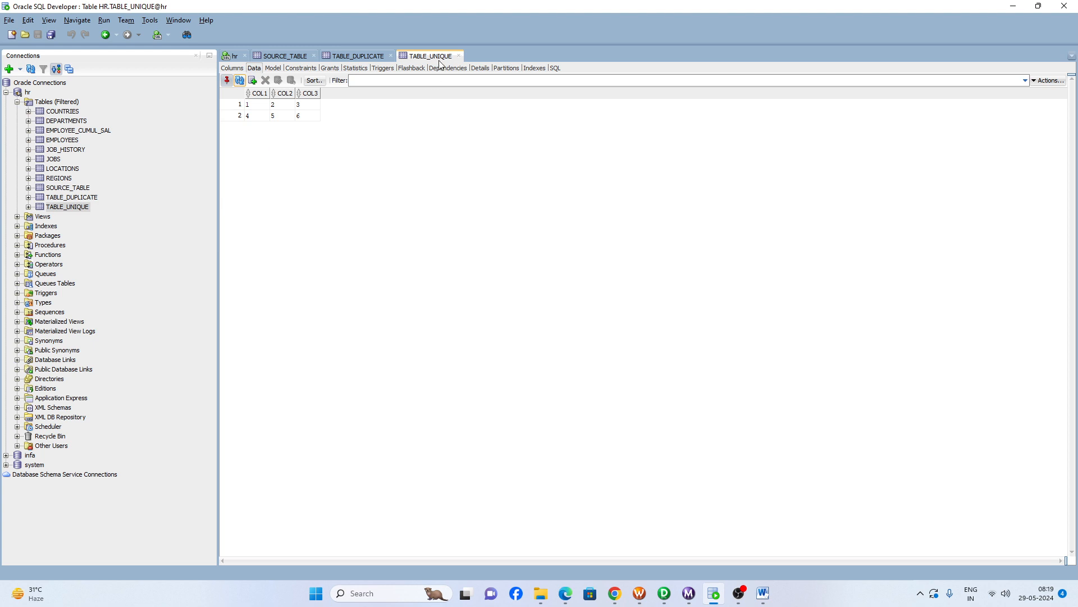
{"action": "left_click_drag", "start_coordinate": [266, 107], "coordinate": [312, 117]}
{"action": "left_click", "coordinate": [342, 58]}
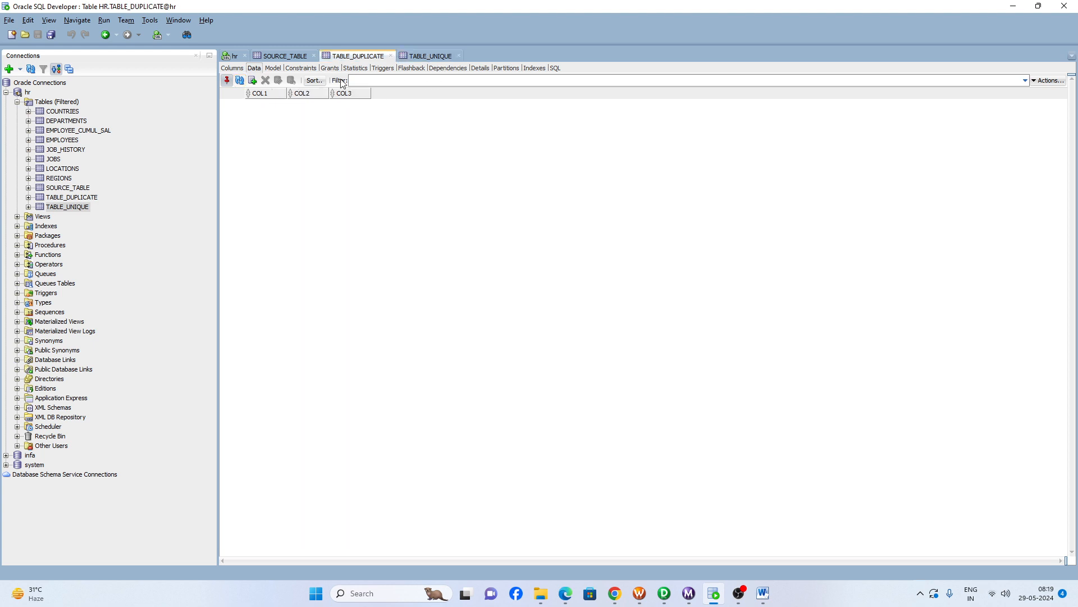
{"action": "left_click", "coordinate": [240, 80]}
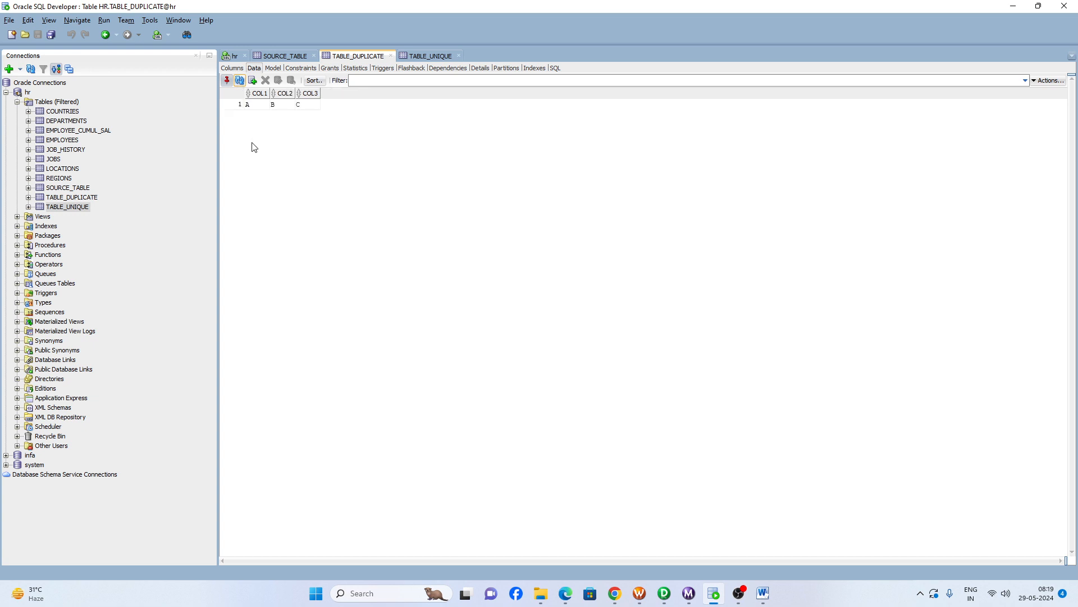
{"action": "left_click", "coordinate": [262, 107]}
{"action": "left_click_drag", "start_coordinate": [289, 110], "coordinate": [309, 106]}
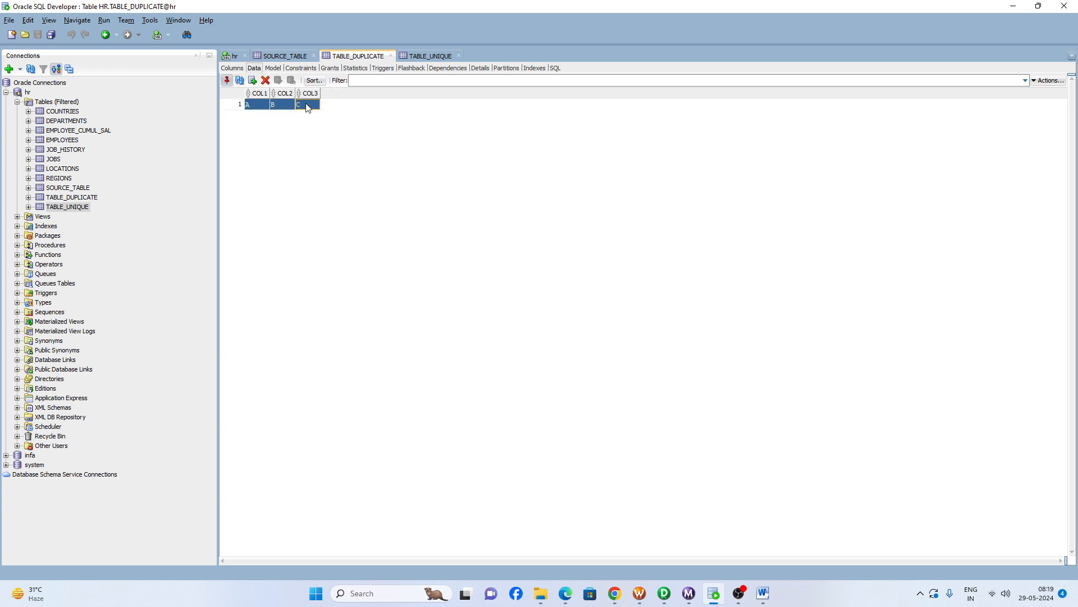
- Switch to PowerCenter Designer and review the m_unique_and_Duplicate_record_Load mapping flow through the Aggregator and Router to both targets
{"action": "left_click", "coordinate": [665, 595]}
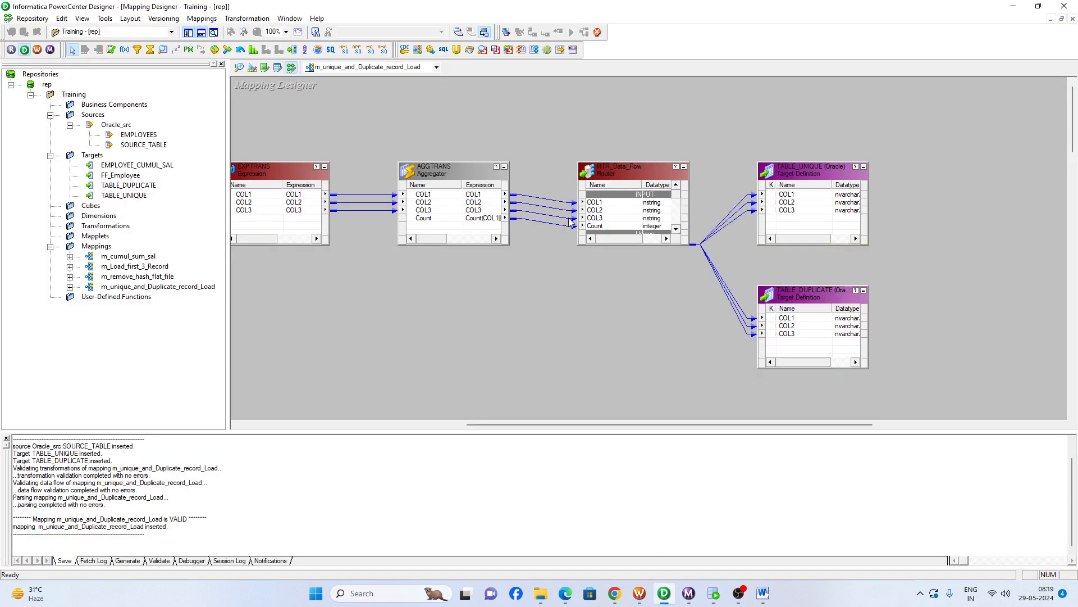
{"action": "left_click", "coordinate": [429, 169]}
{"action": "left_click", "coordinate": [622, 177]}
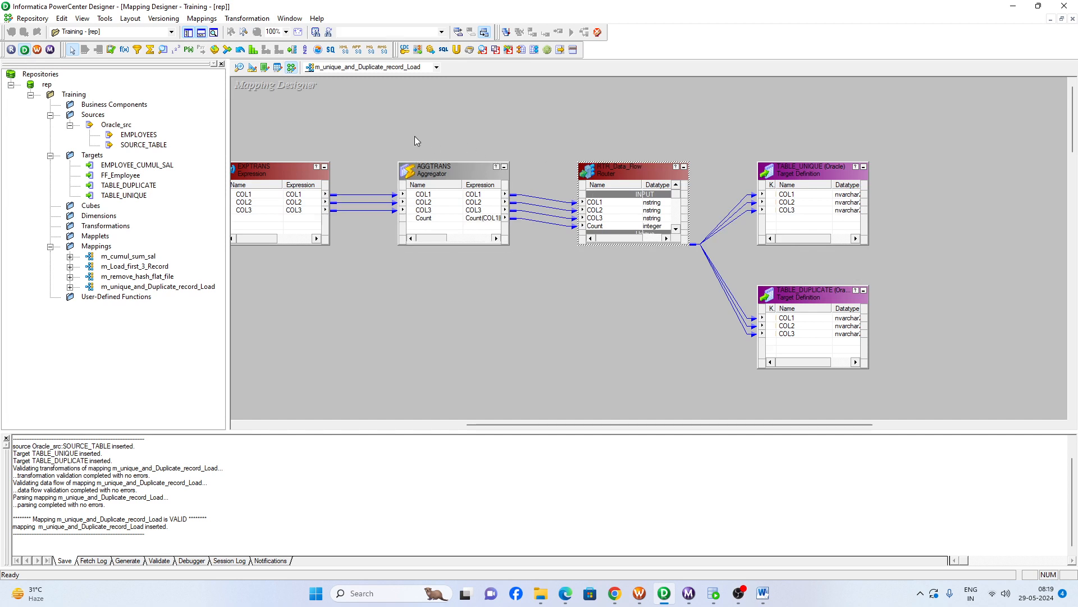
{"action": "left_click_drag", "start_coordinate": [363, 130], "coordinate": [702, 311]}
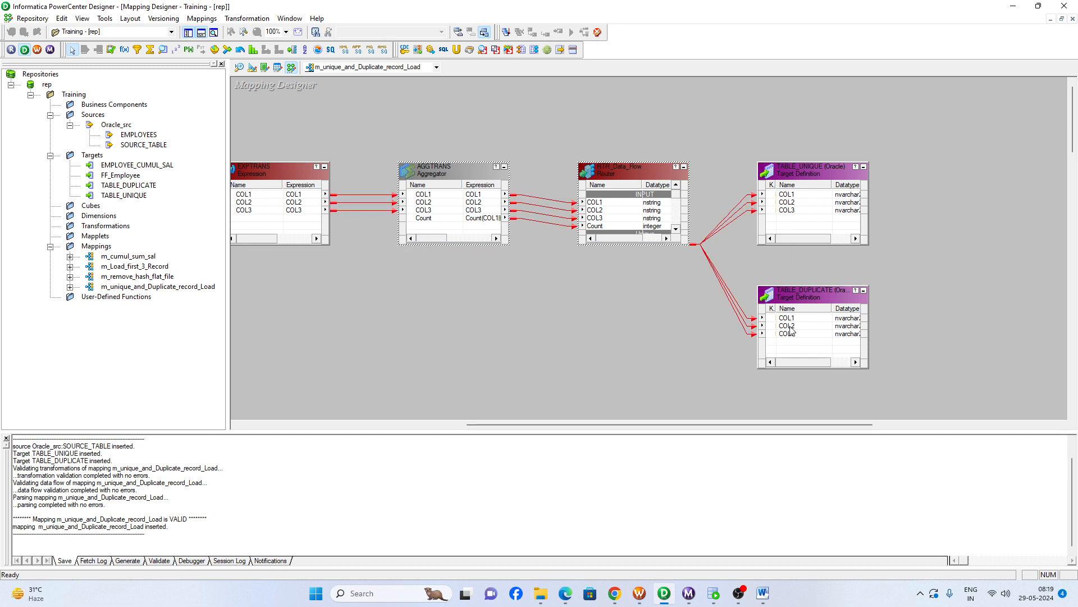
{"action": "left_click", "coordinate": [443, 316]}
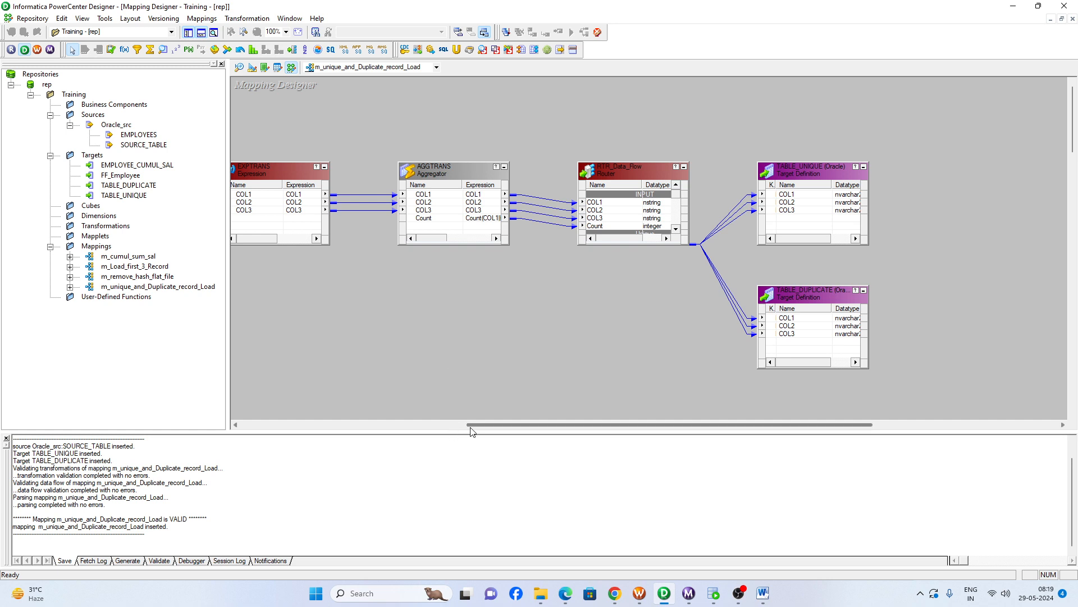
{"action": "left_click_drag", "start_coordinate": [472, 426], "coordinate": [399, 426]}
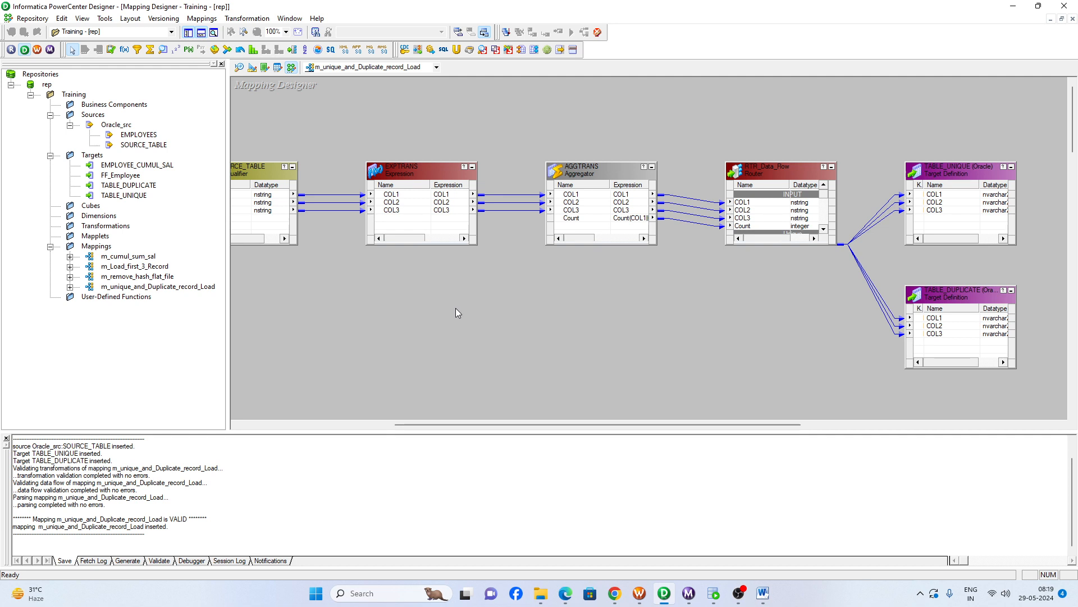
{"action": "mouse_move", "coordinate": [740, 598]}
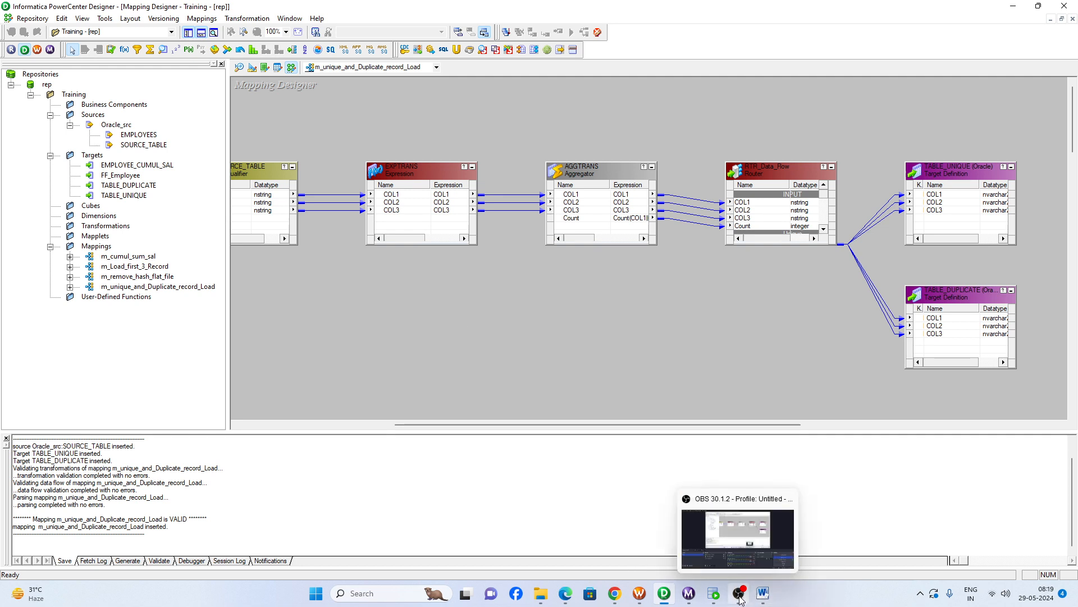